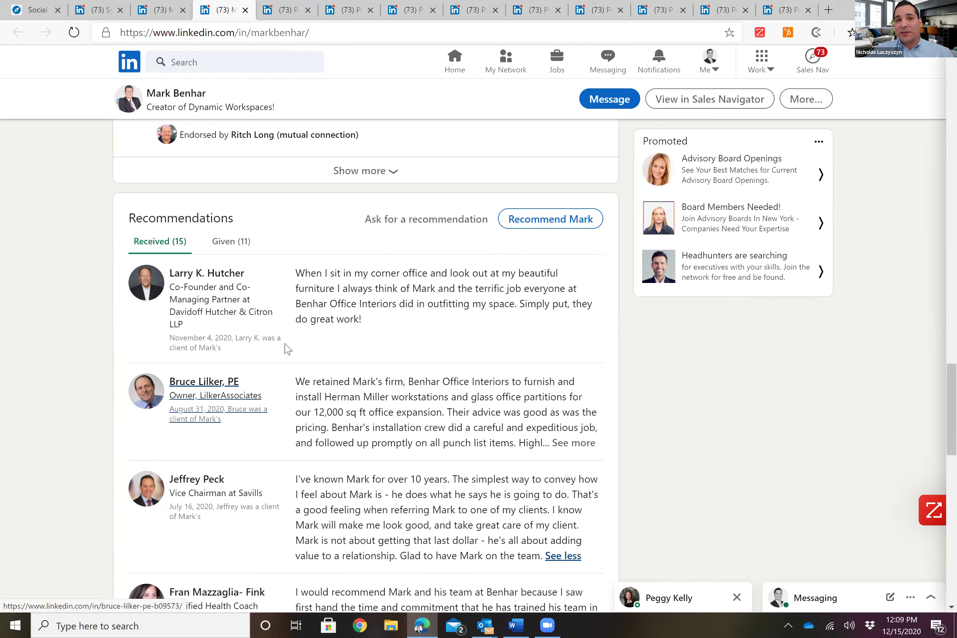
Switch to the 'Love this show!' post sharing SJI Associates' Jeff Goldblum key art
click(287, 11)
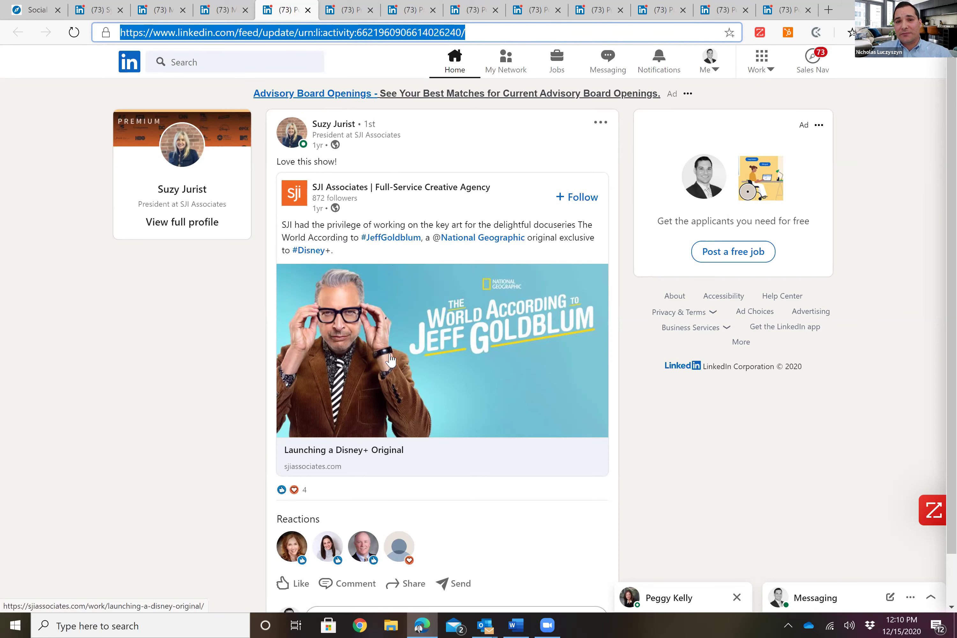
Compare the two Jeff Goldblum posts, ending on the National Geographic Graphis congratulations post
click(338, 14)
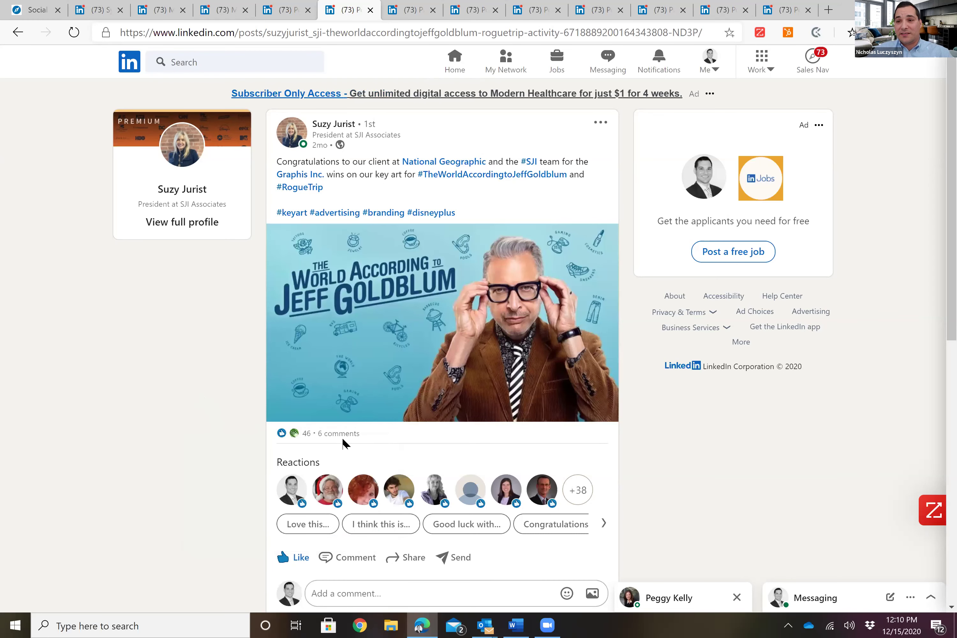
click(274, 16)
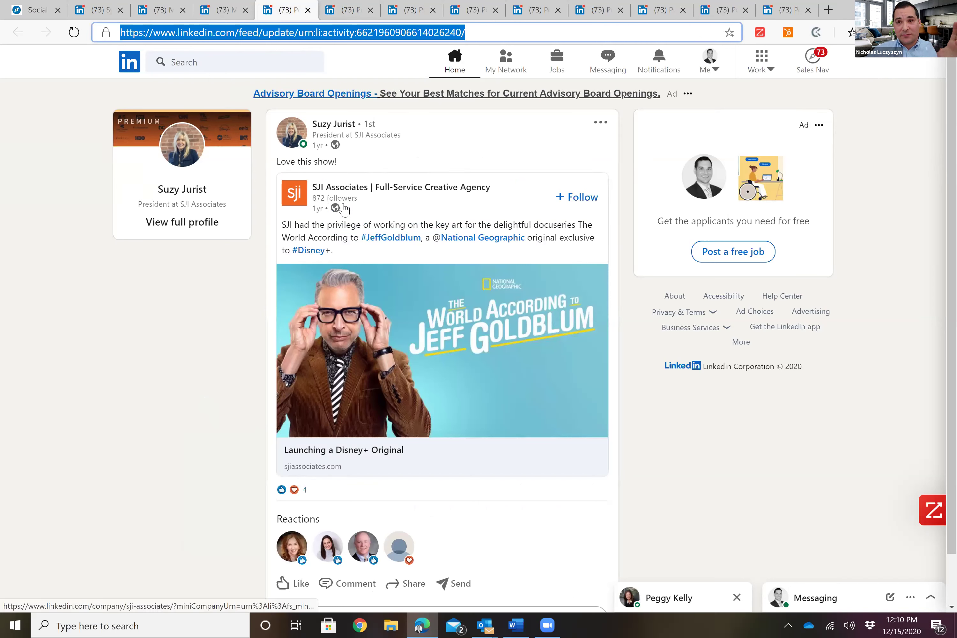
click(332, 10)
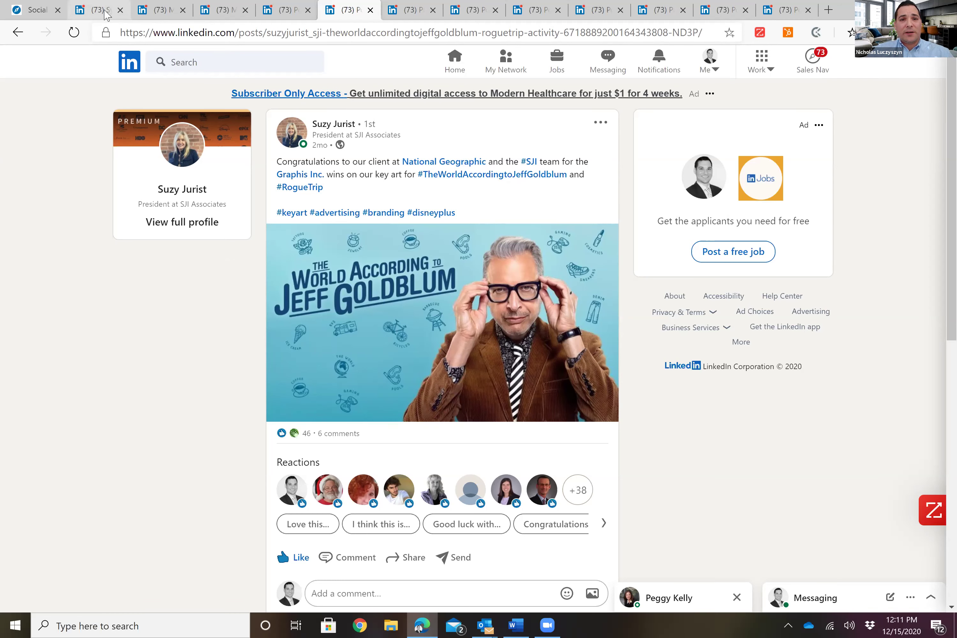
Open your own profile from the Me menu and scroll to its Featured LinkedIn article
click(105, 13)
click(708, 63)
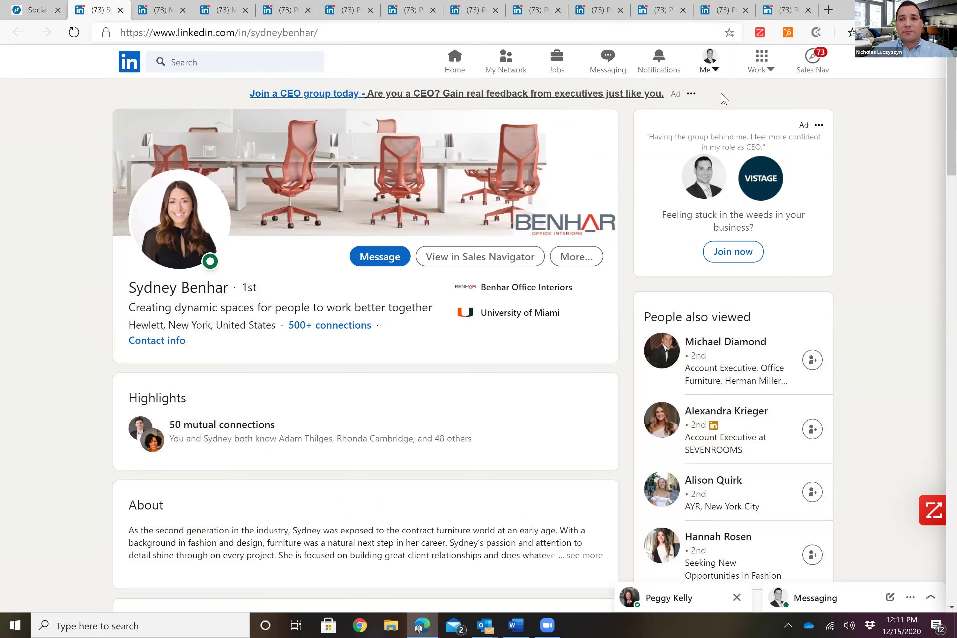
click(661, 140)
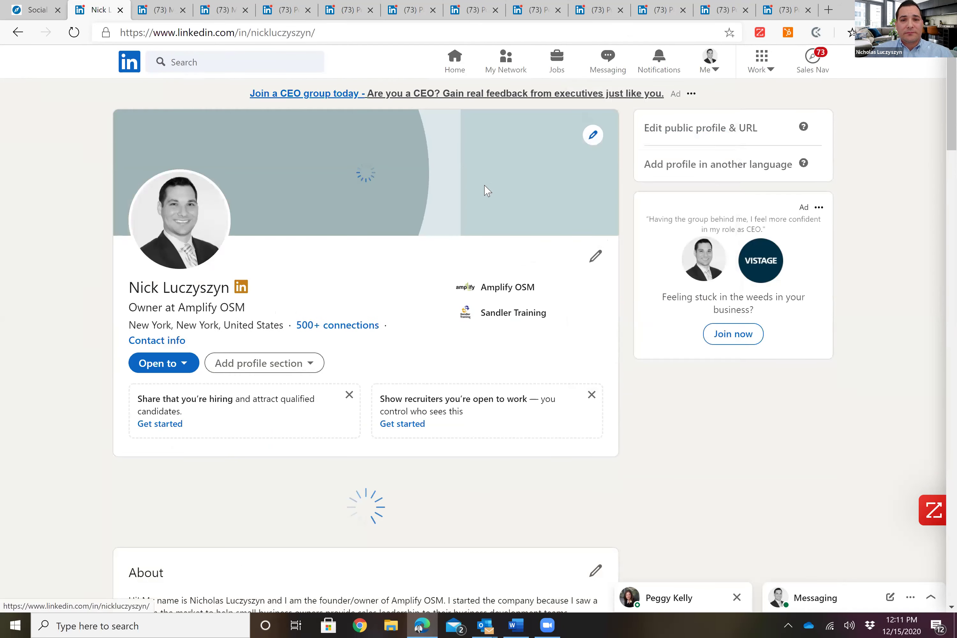
scroll(485, 197, down, 10)
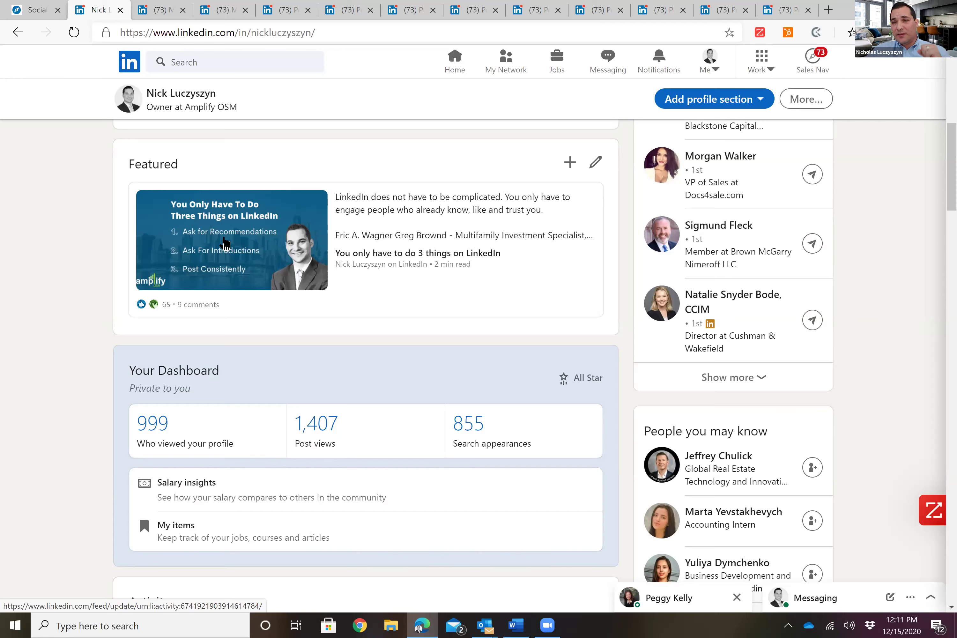
scroll(226, 243, up, 1)
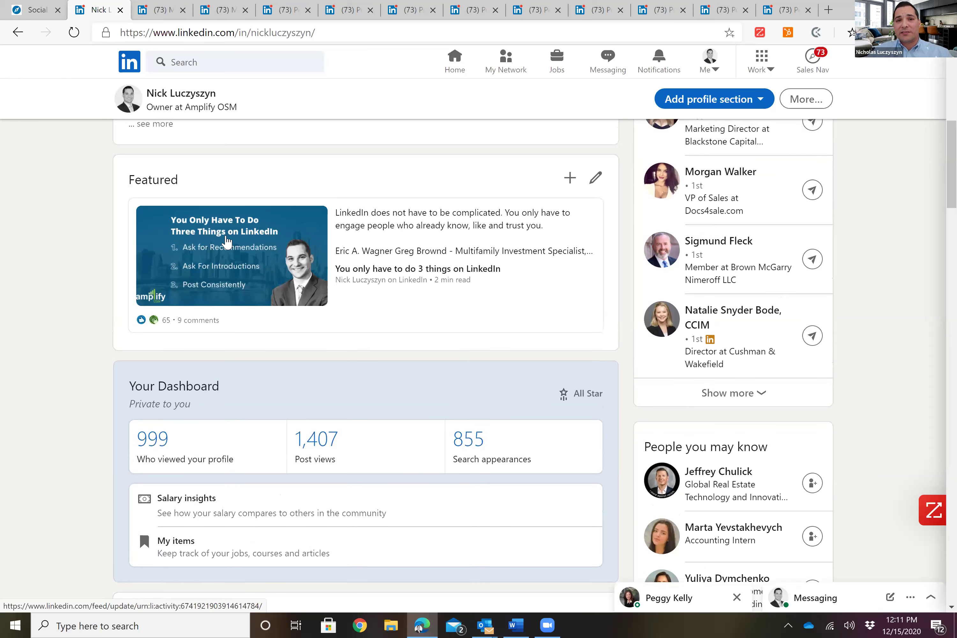
scroll(226, 243, up, 9)
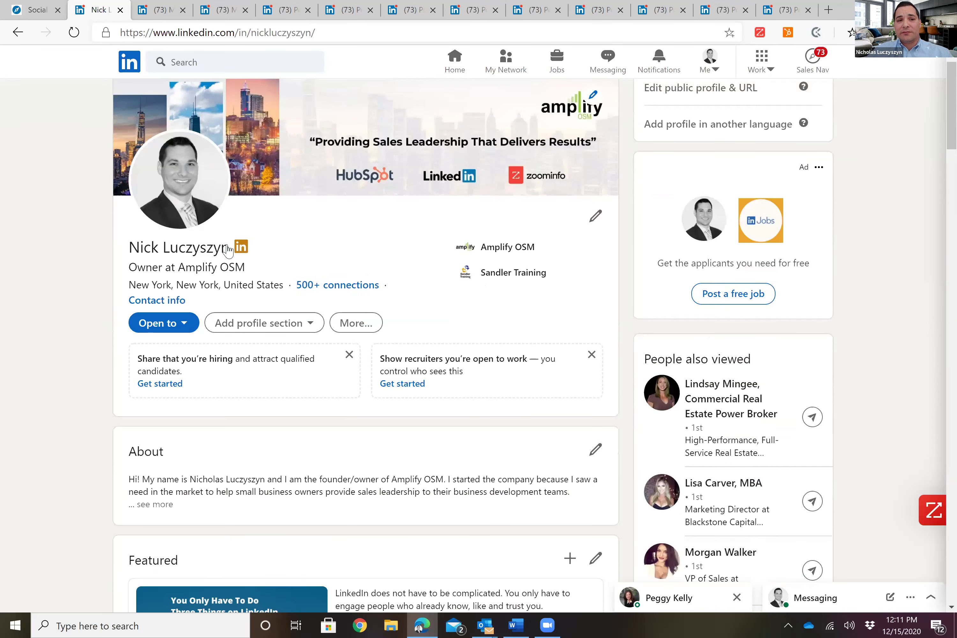
scroll(227, 249, down, 8)
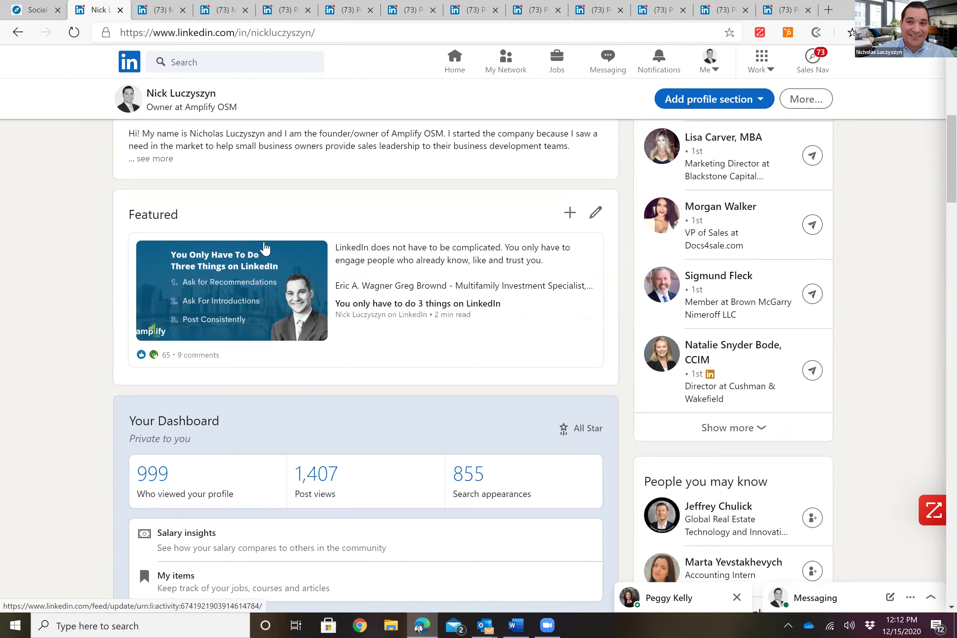
Show the addable profile sections, then scroll past Experience, Education and Volunteer to Skills & endorsements
click(760, 99)
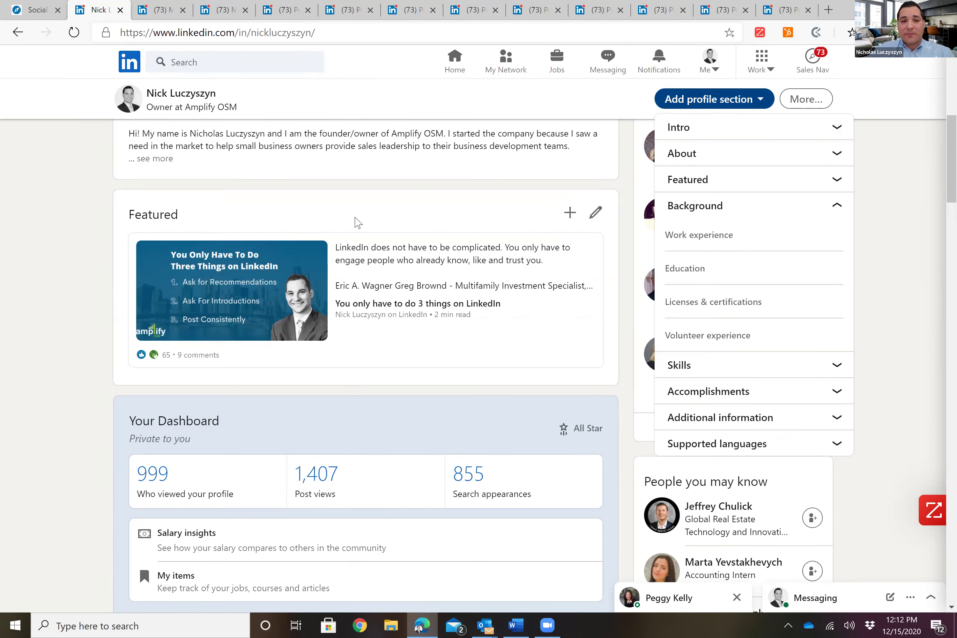
scroll(198, 370, down, 1)
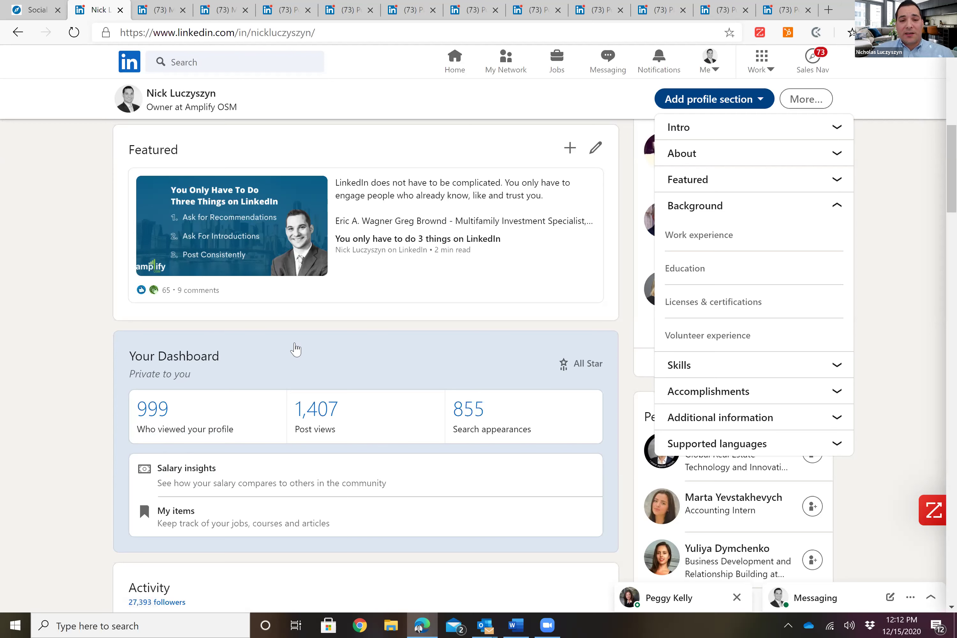
scroll(296, 349, down, 3)
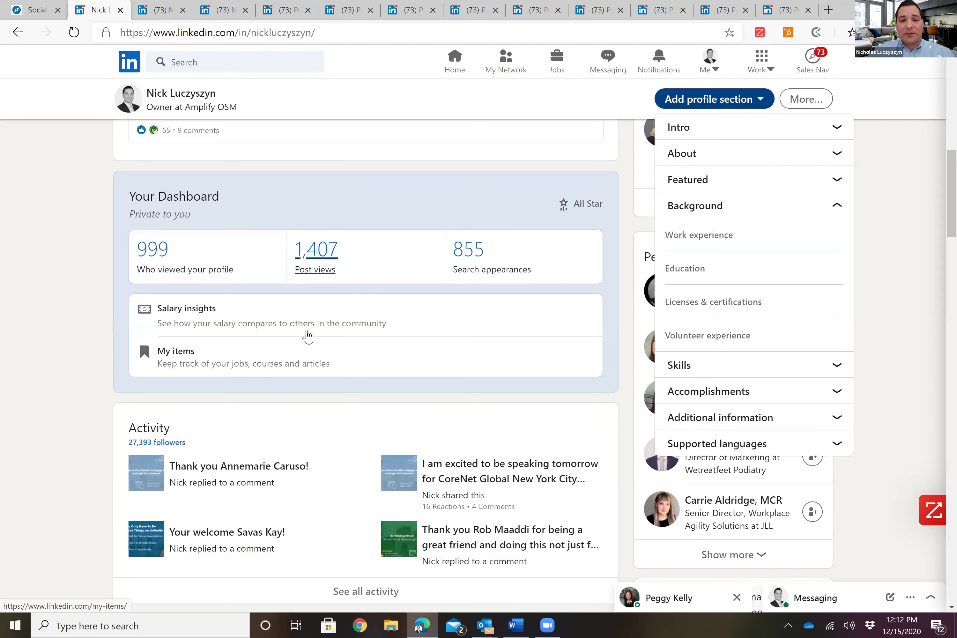
scroll(307, 336, down, 6)
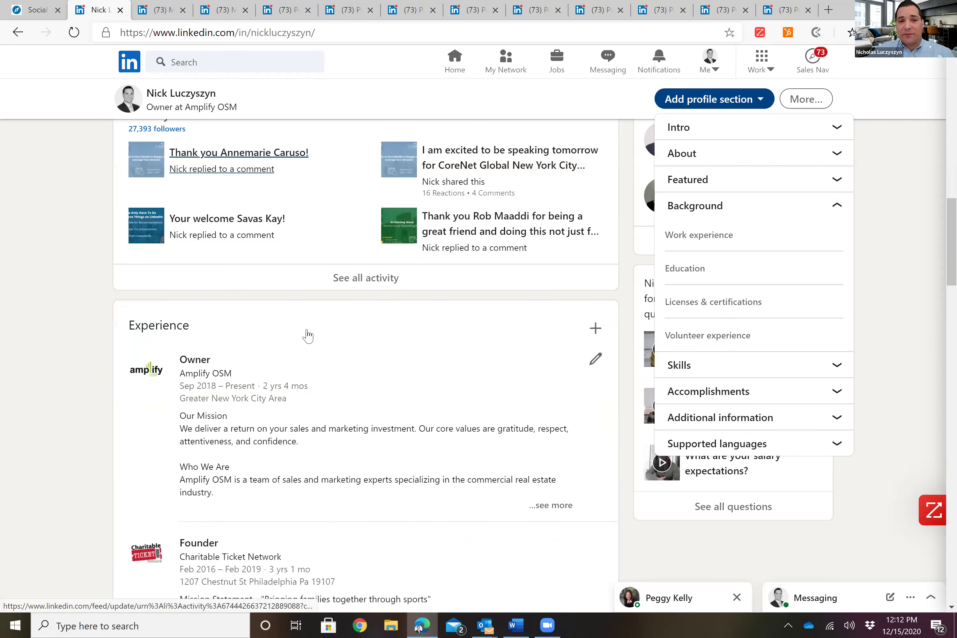
scroll(307, 336, down, 5)
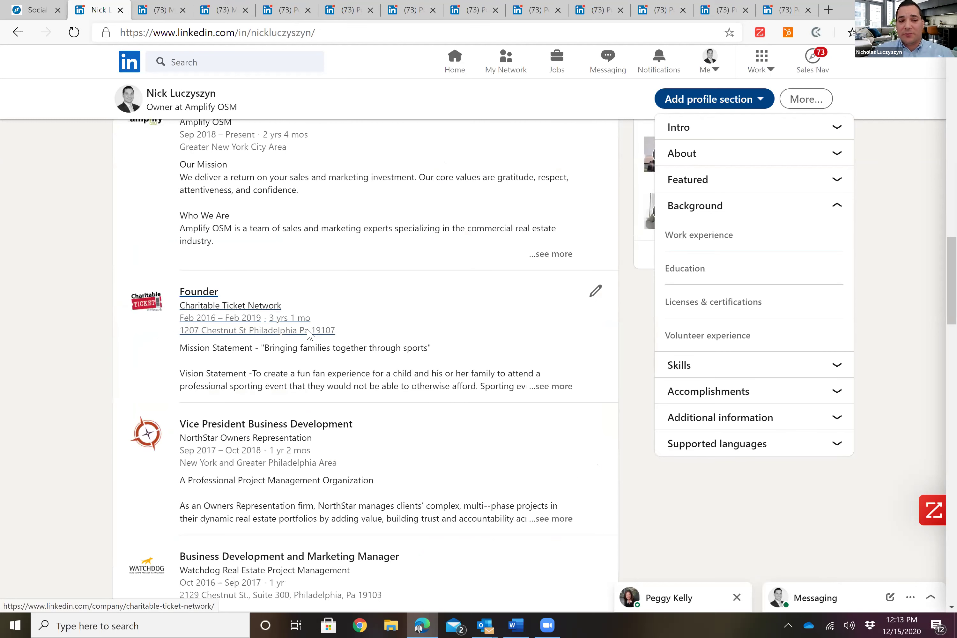
scroll(307, 336, down, 10)
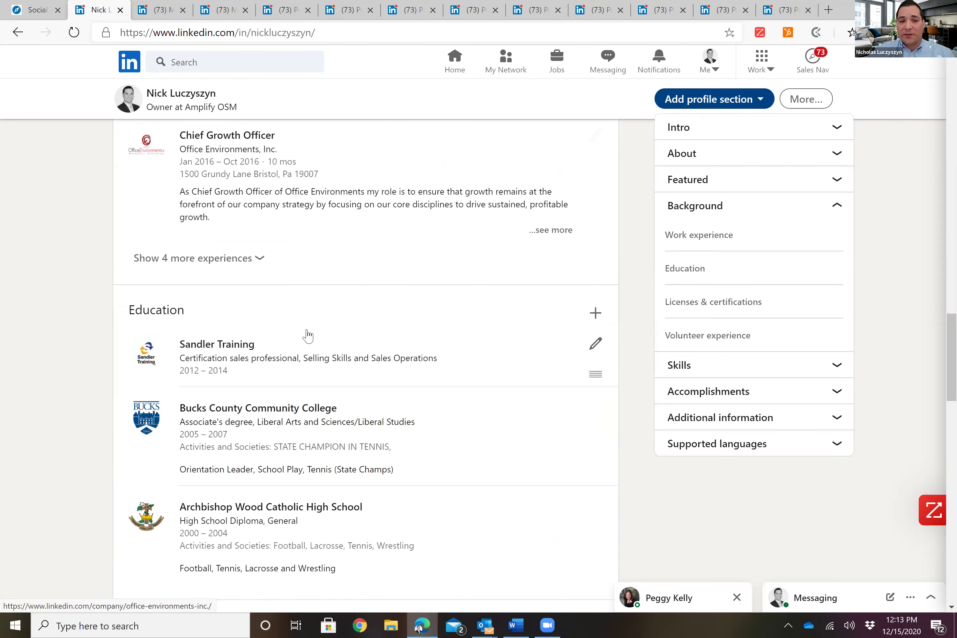
scroll(308, 336, down, 2)
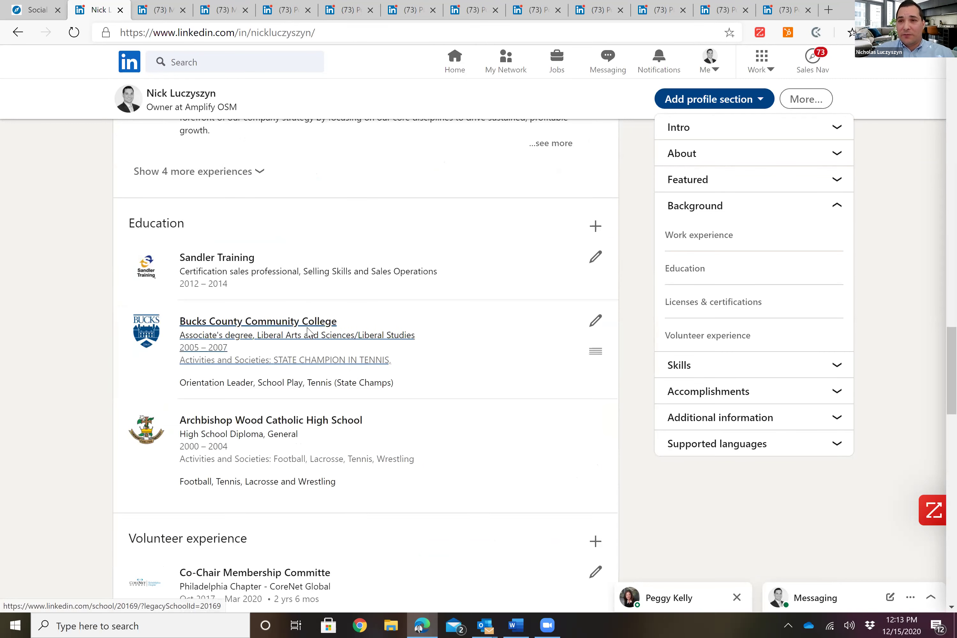
scroll(308, 331, down, 8)
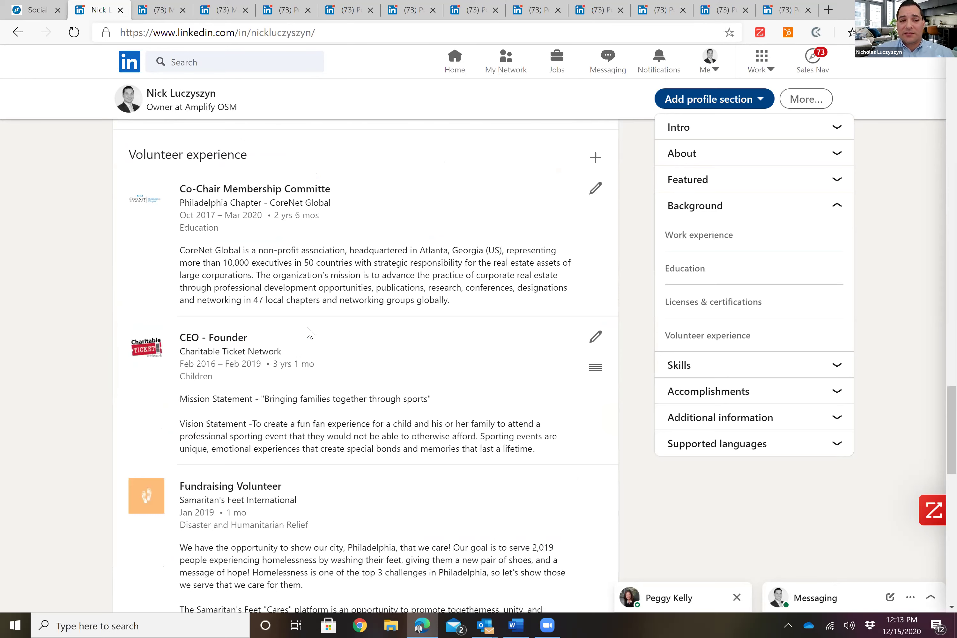
scroll(309, 328, down, 6)
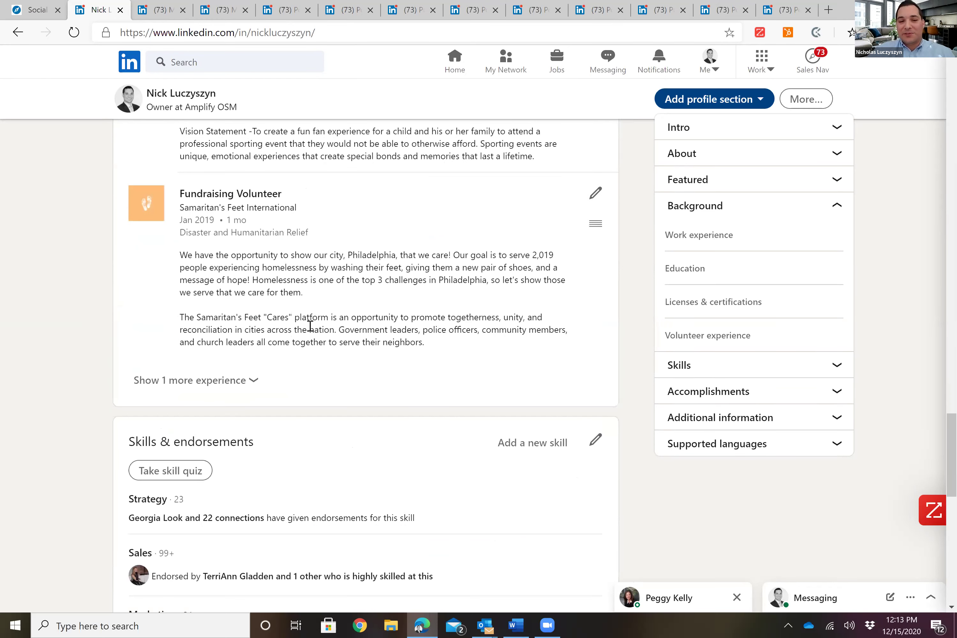
scroll(310, 325, down, 3)
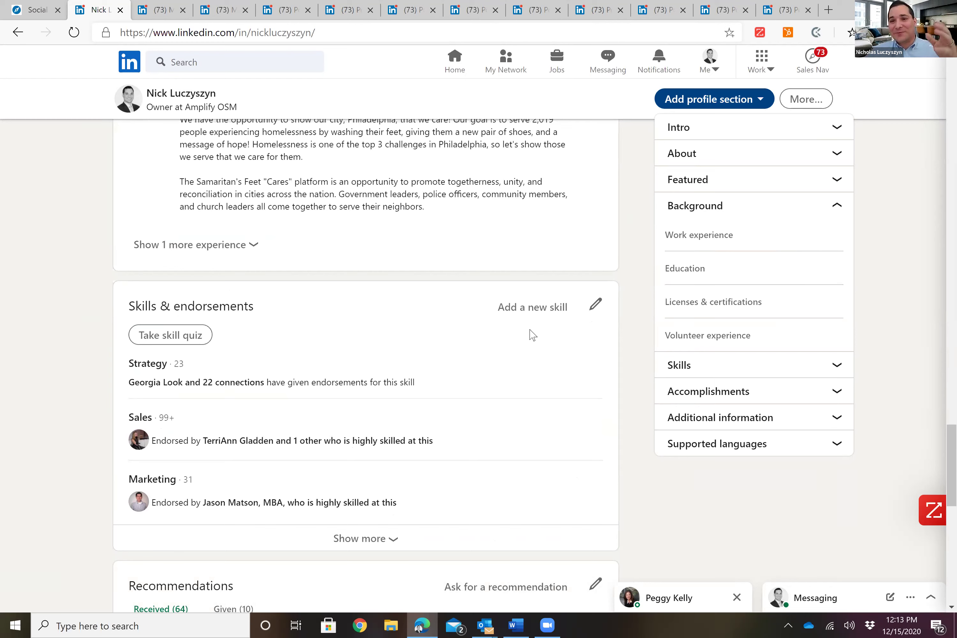
Open the Reorder skills view for Strategy, Sales and Marketing, then close it unchanged
click(595, 308)
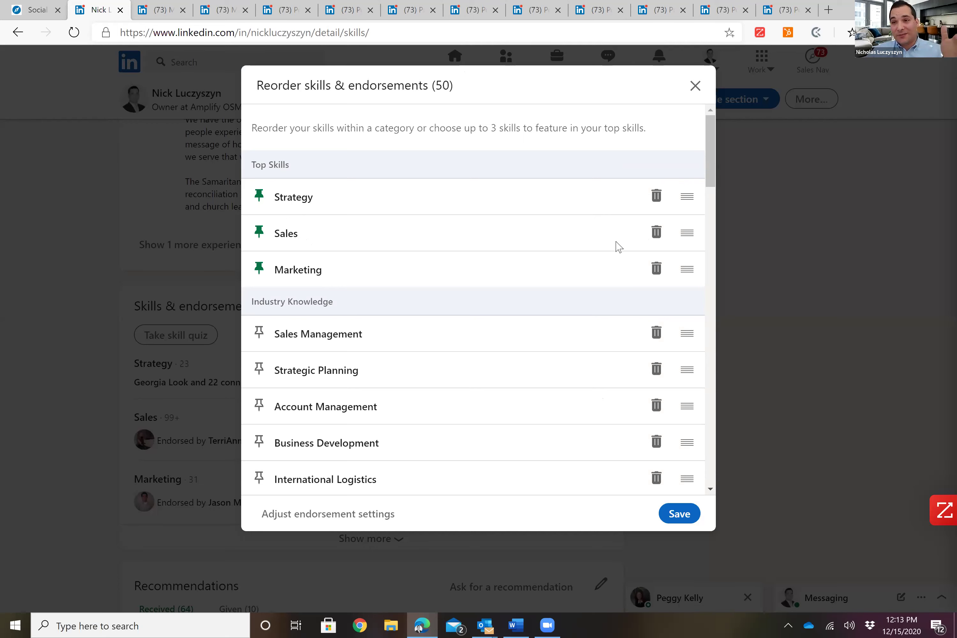
click(694, 86)
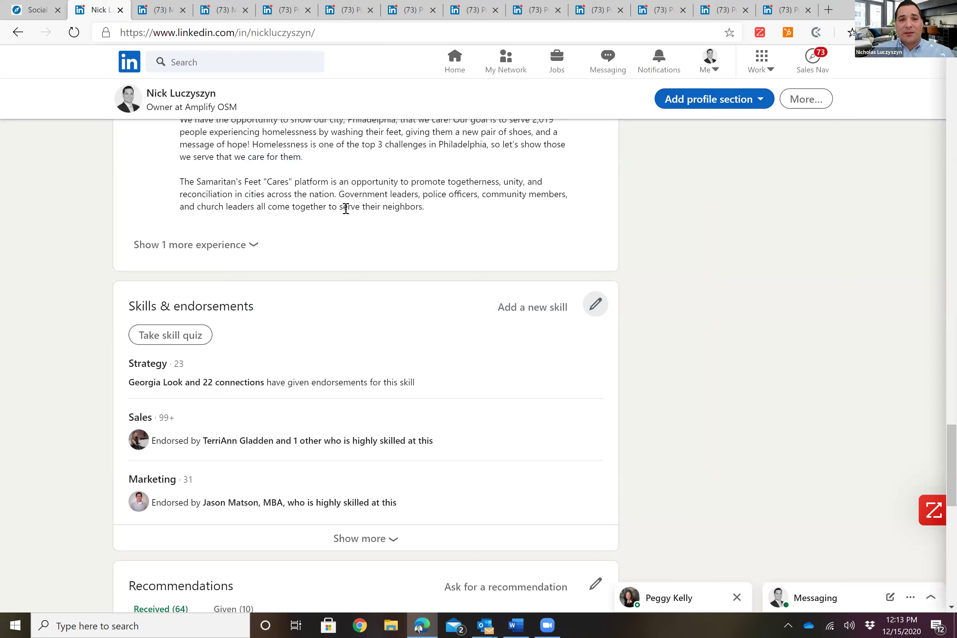
Expand and read more received recommendations, then move to the Corgan vice president's profile tab
scroll(161, 412, up, 6)
scroll(382, 526, down, 10)
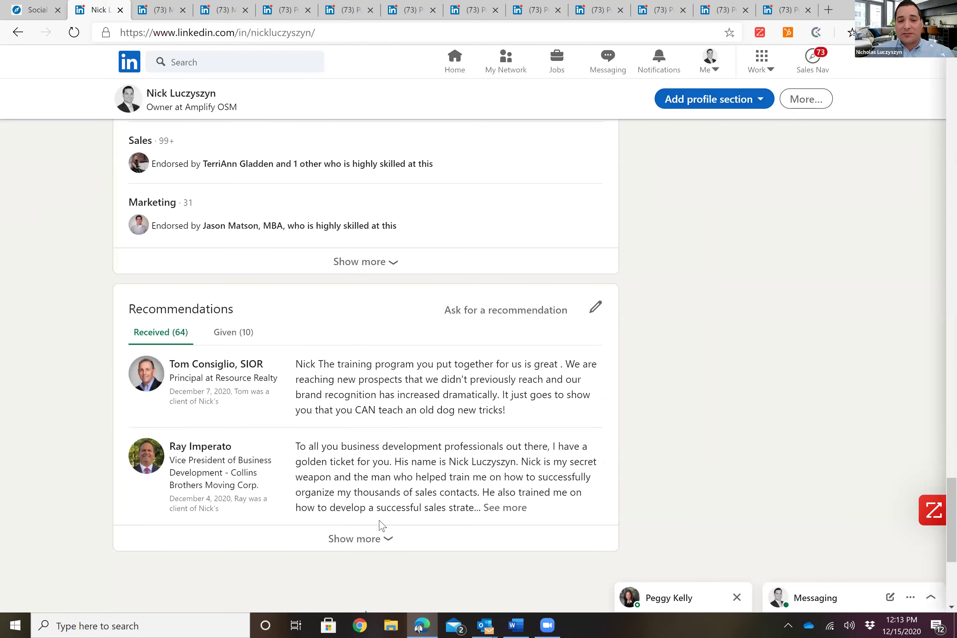
click(378, 538)
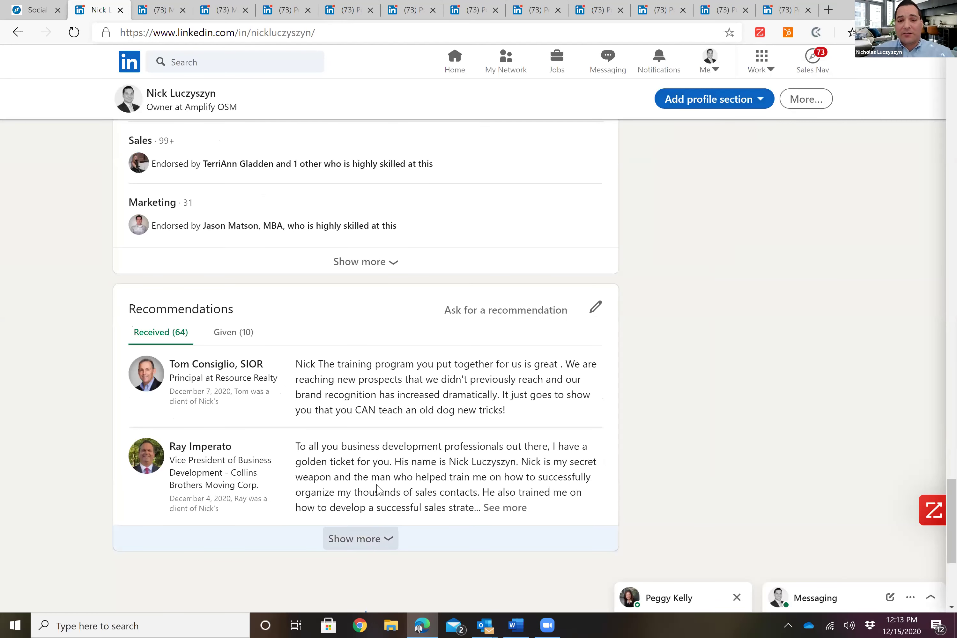
scroll(266, 387, down, 4)
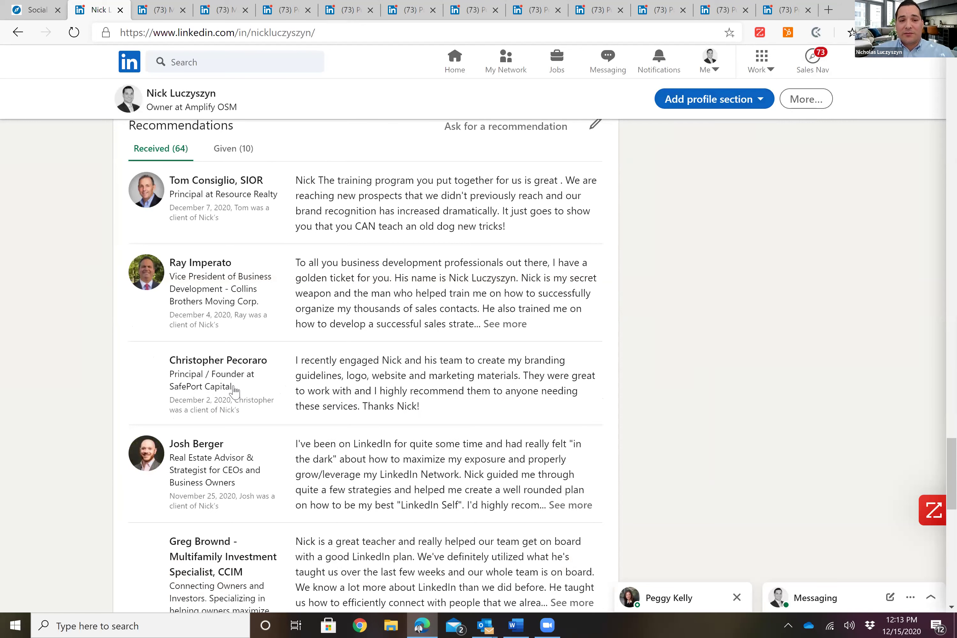
scroll(280, 415, down, 4)
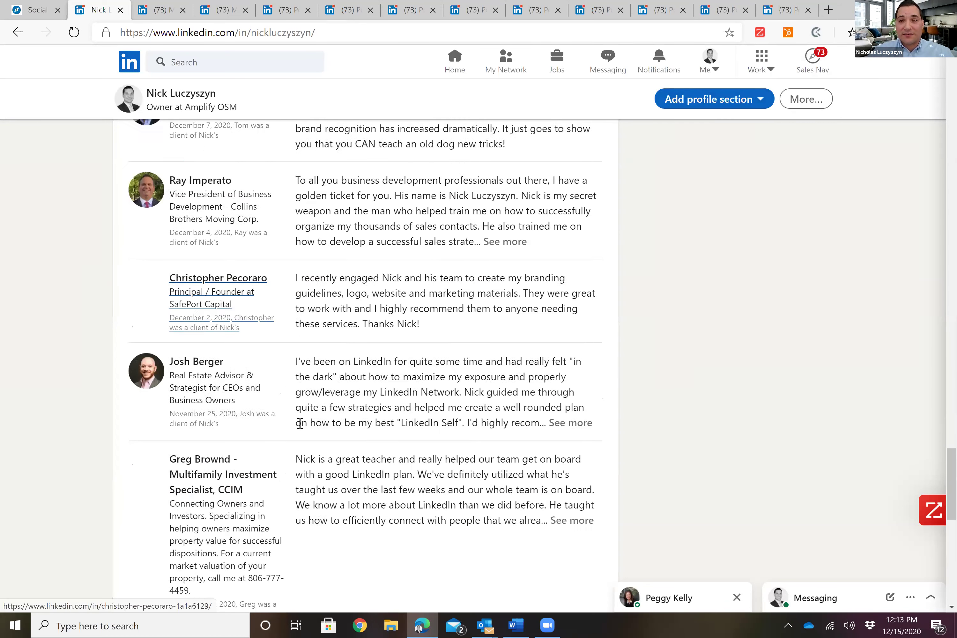
scroll(297, 421, down, 4)
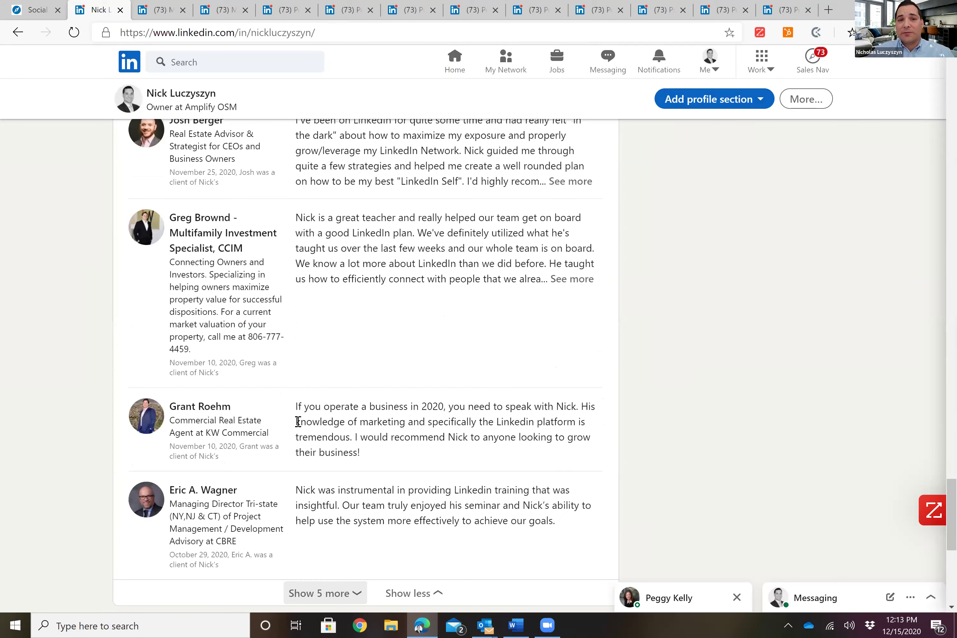
scroll(298, 421, up, 2)
scroll(173, 17, up, 10)
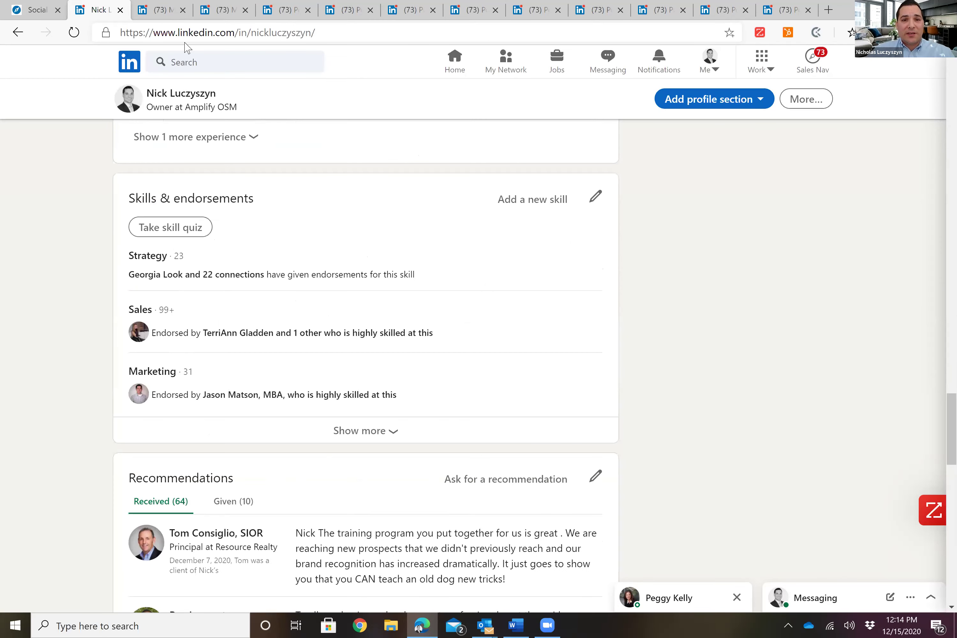
key(ctrl+Tab)
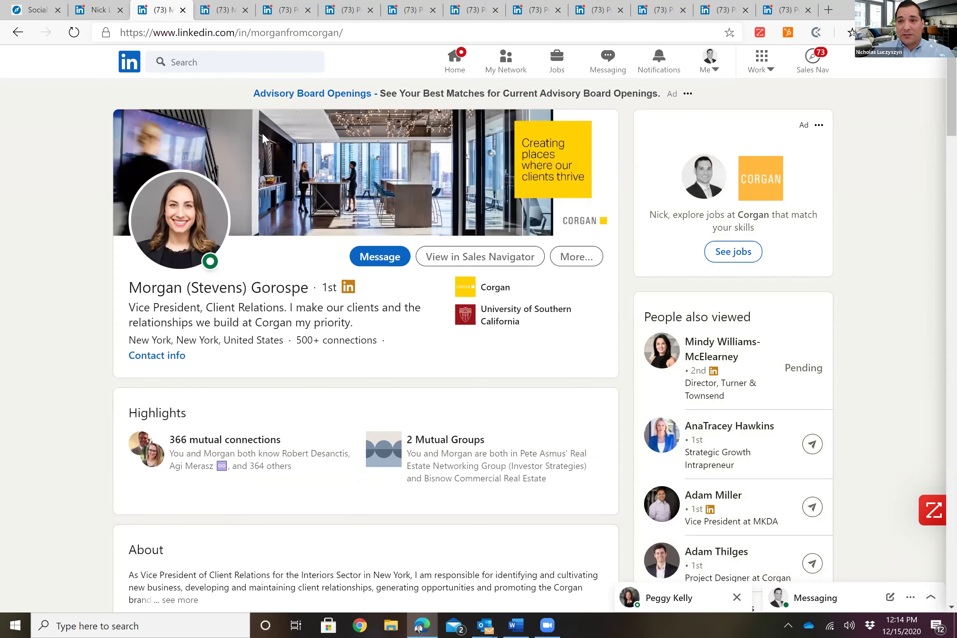
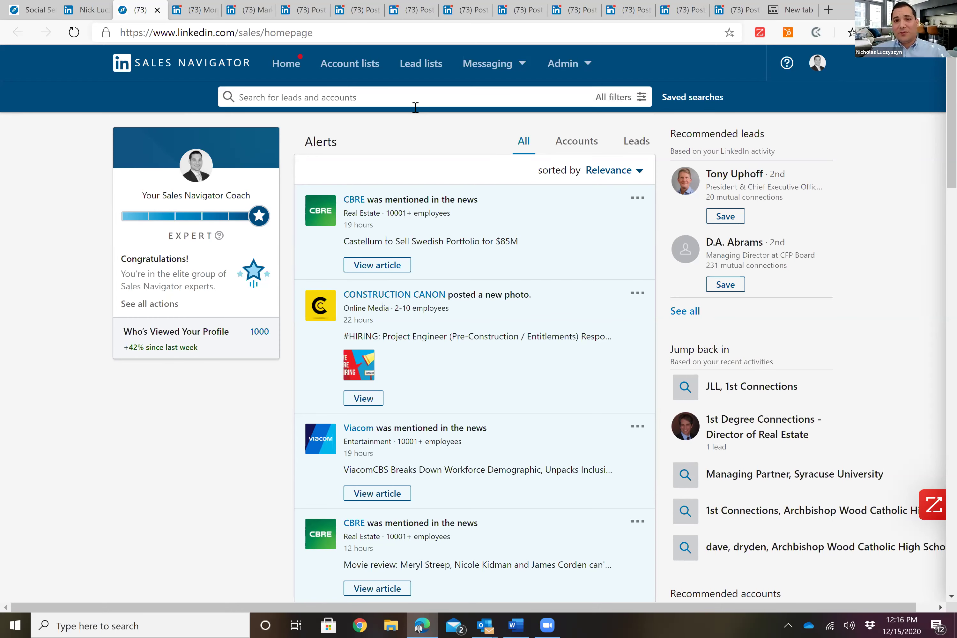
Search for the contact by name, open their lead page, and list their 998 LinkedIn connections
click(412, 100)
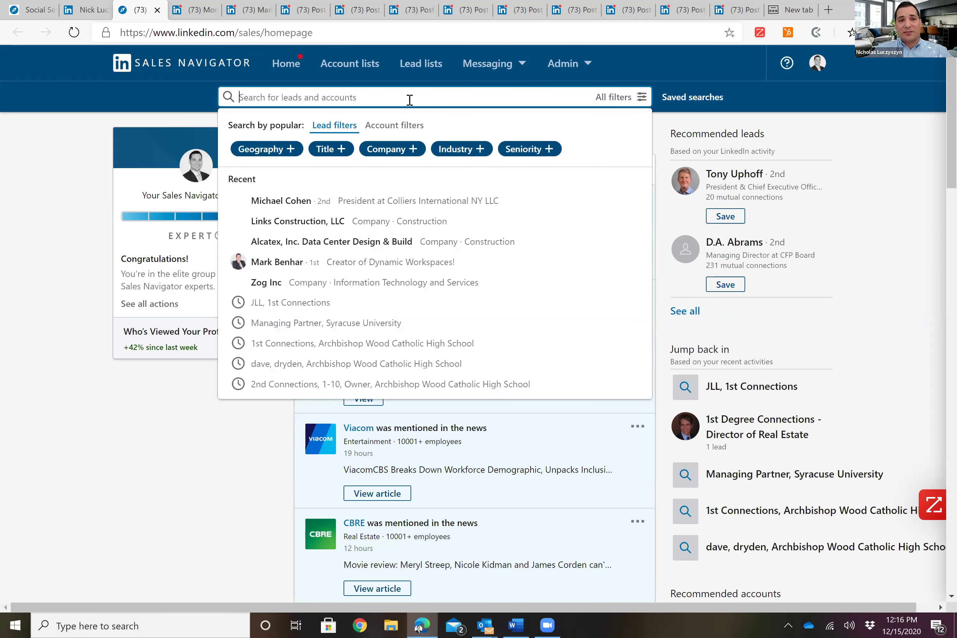
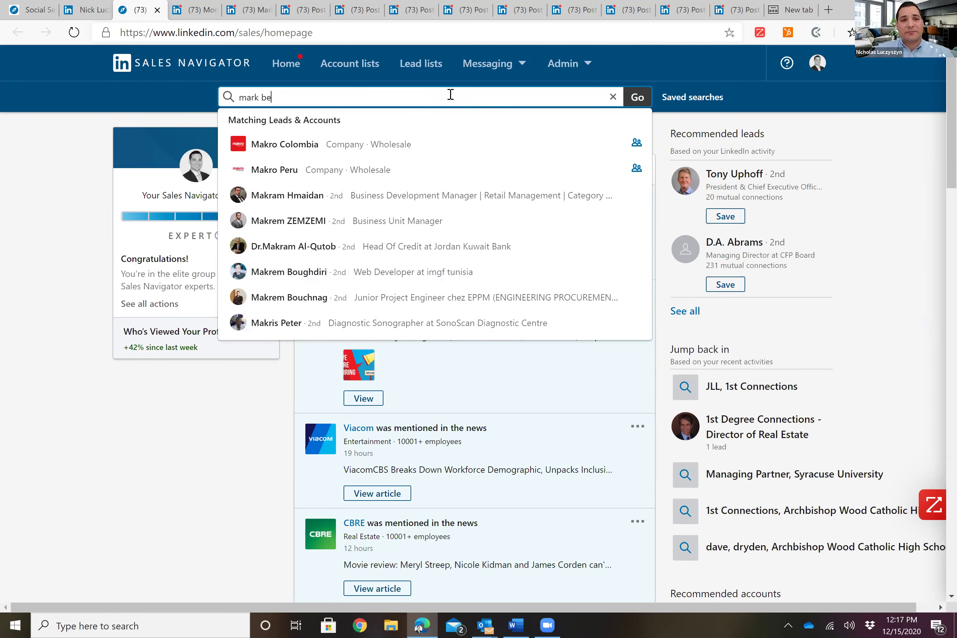
click(391, 145)
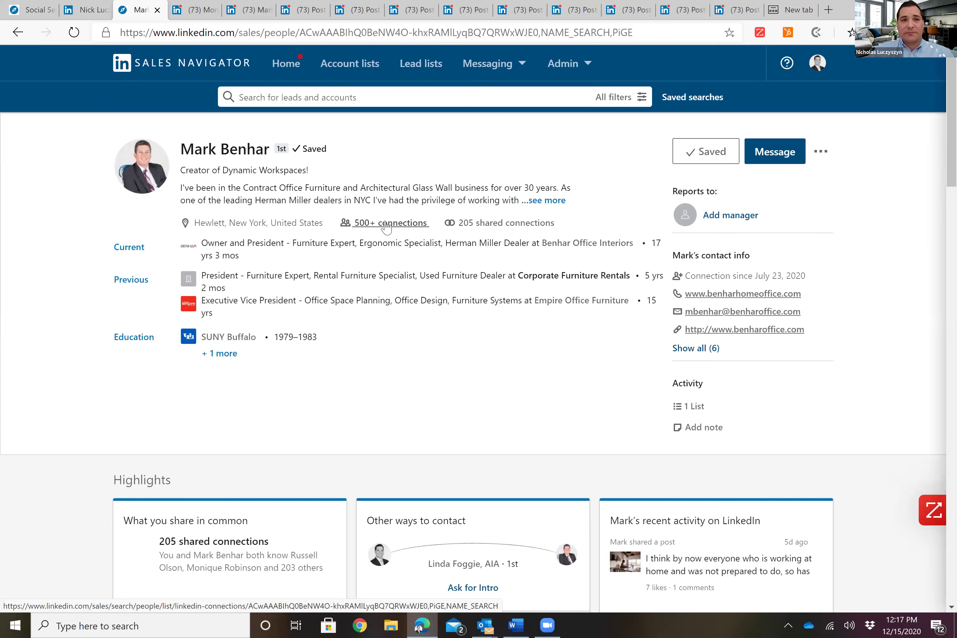
click(386, 224)
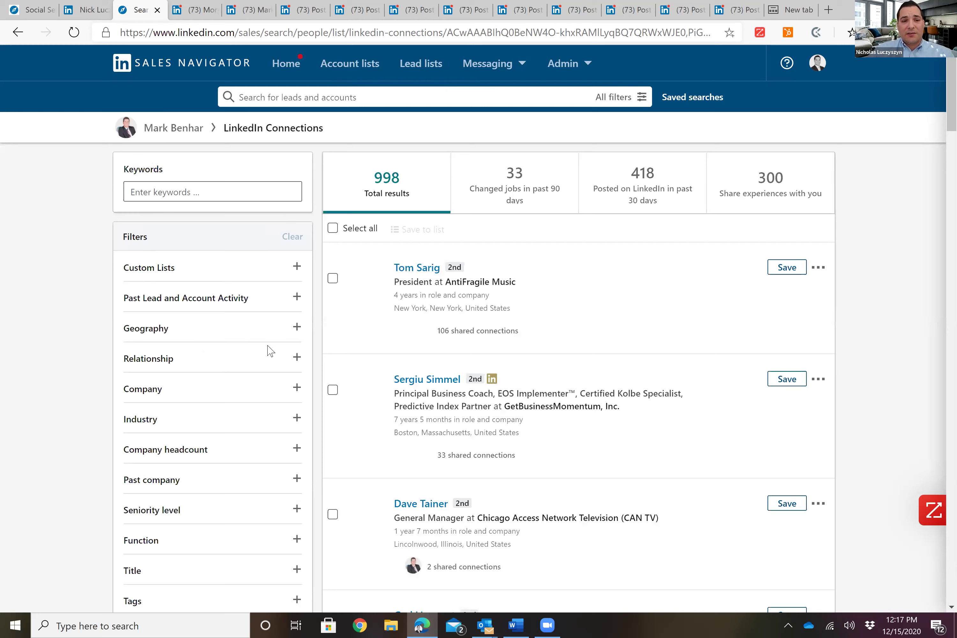
Expand the Title and Seniority level filters in the connections filter panel
scroll(283, 386, down, 2)
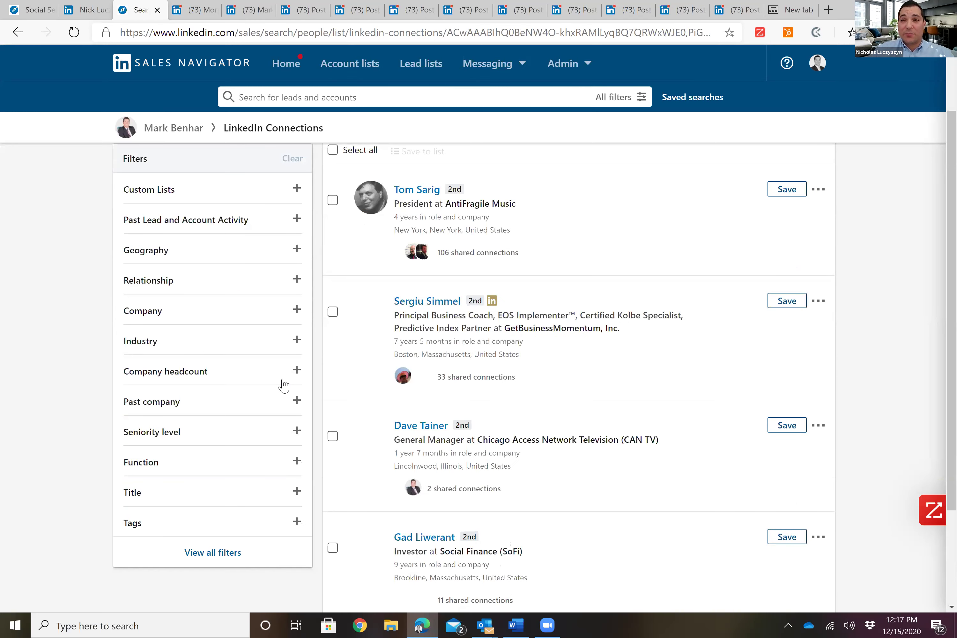
scroll(283, 386, up, 2)
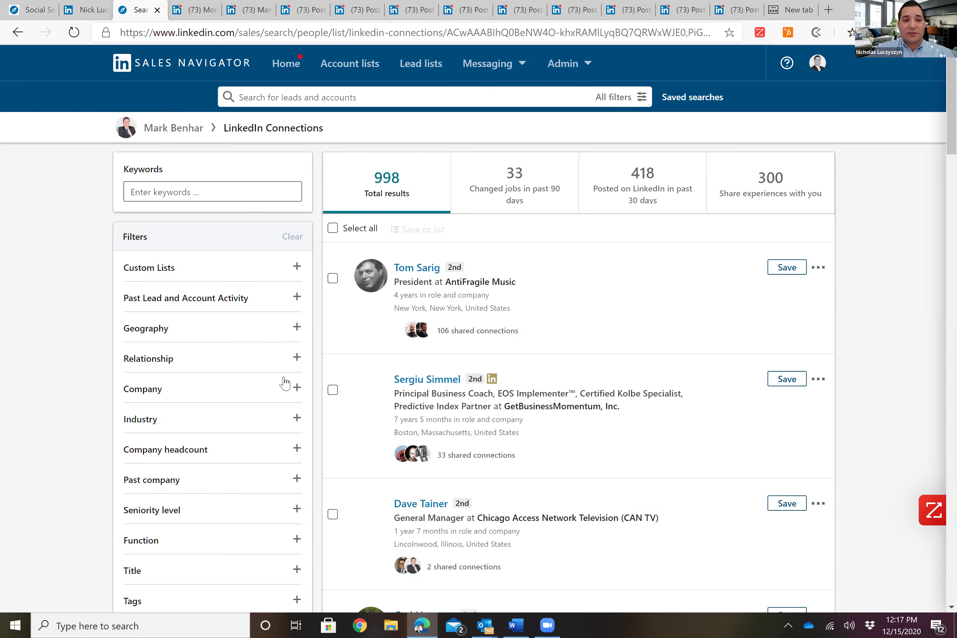
scroll(289, 320, down, 4)
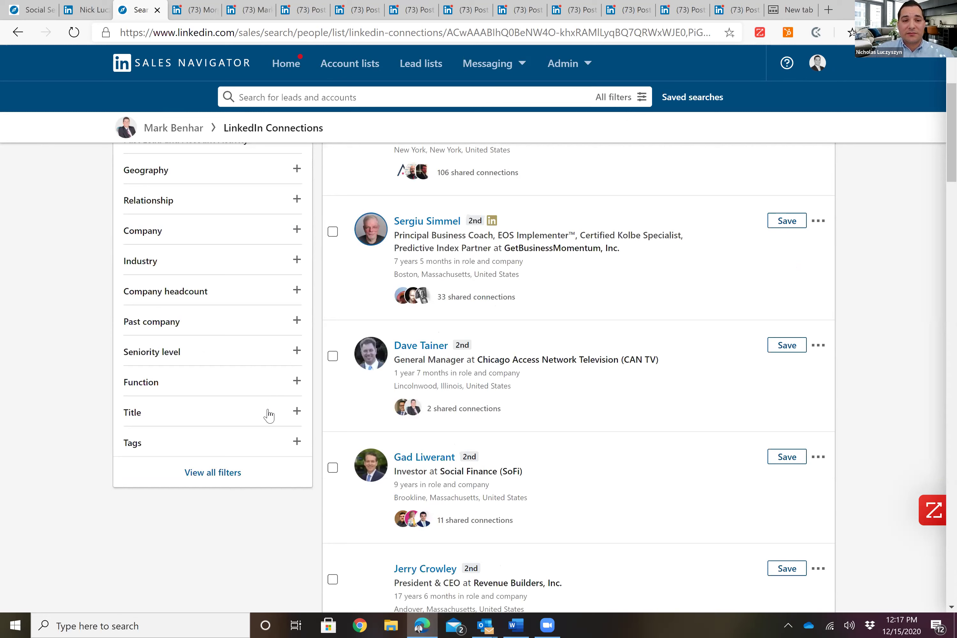
click(218, 410)
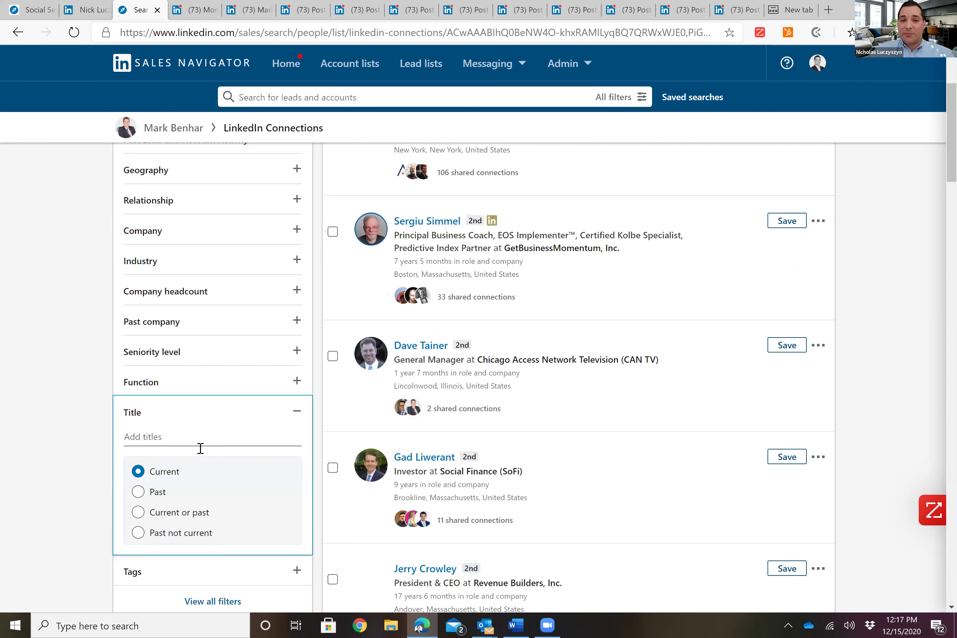
click(259, 356)
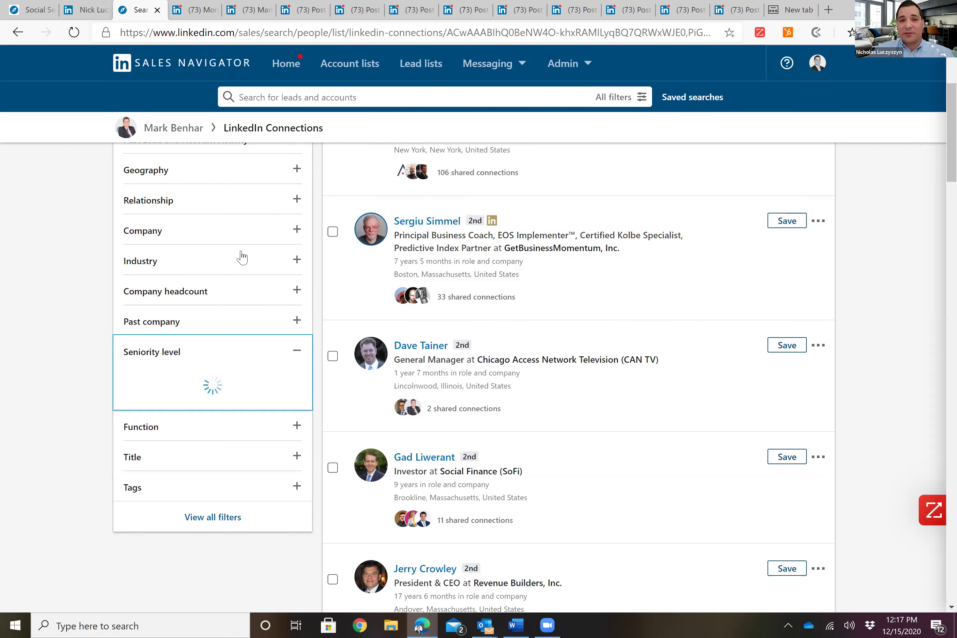
scroll(226, 265, up, 3)
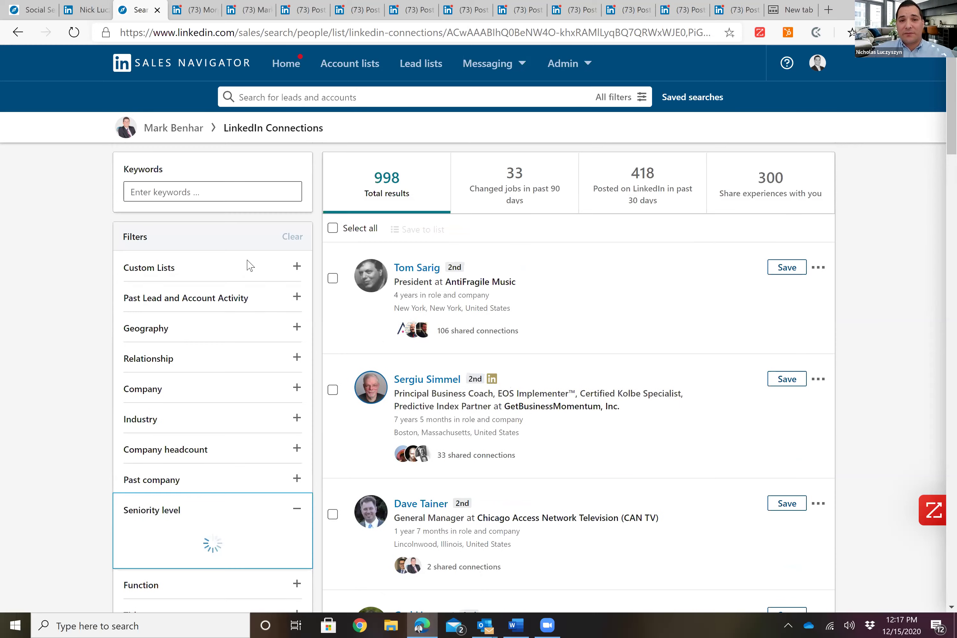
Collapse Seniority level and reopen the Title filter, ready to enter a job title
click(221, 192)
scroll(220, 192, down, 5)
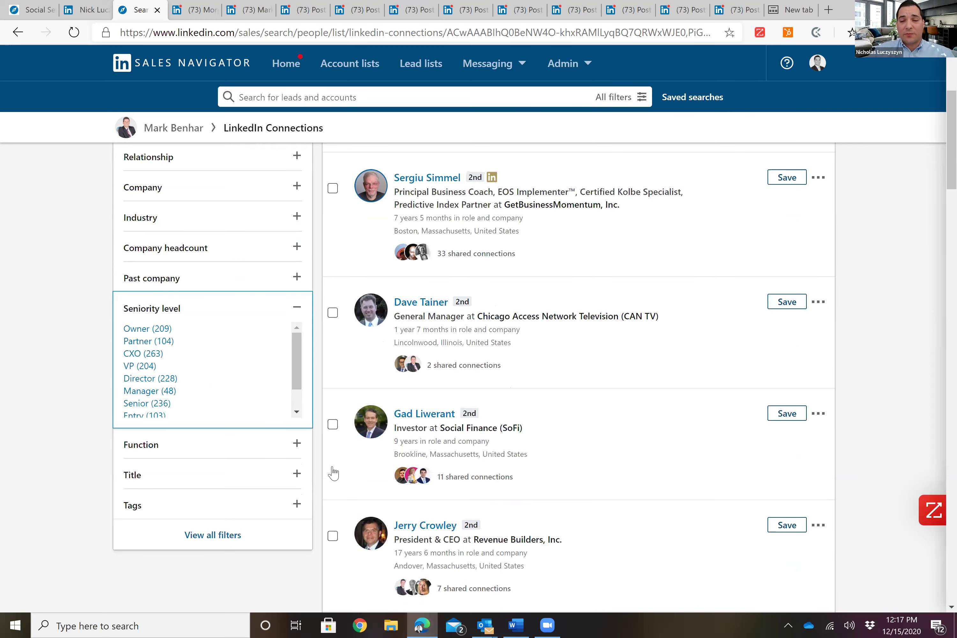
scroll(331, 474, up, 4)
click(216, 170)
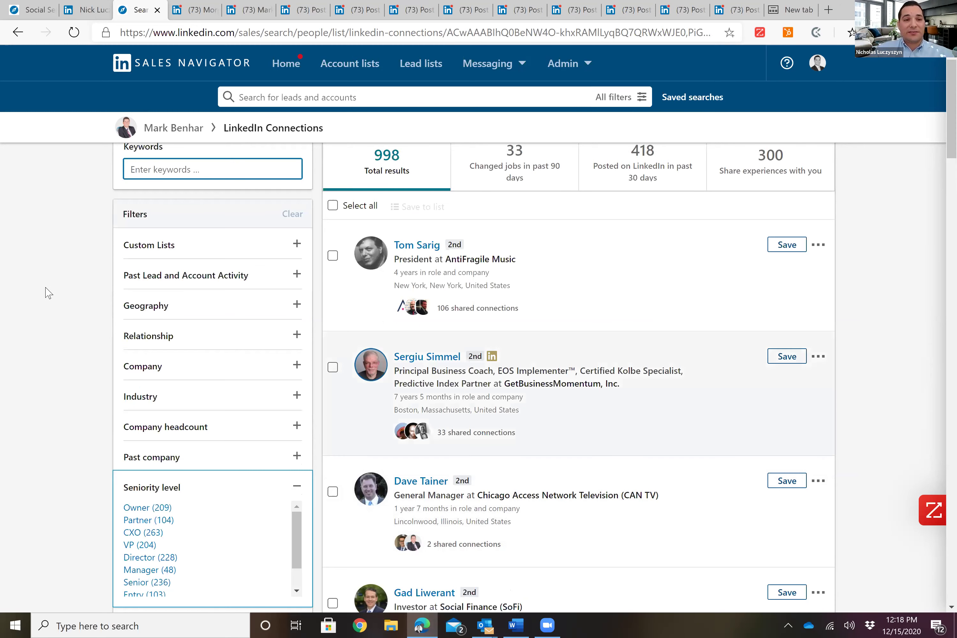
click(280, 448)
scroll(294, 462, down, 2)
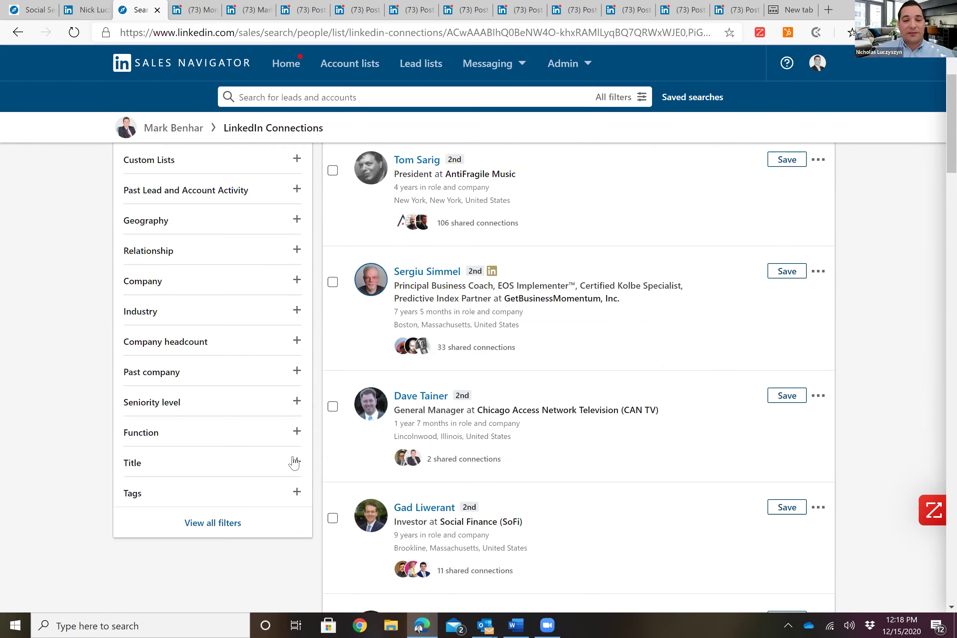
click(296, 460)
click(188, 487)
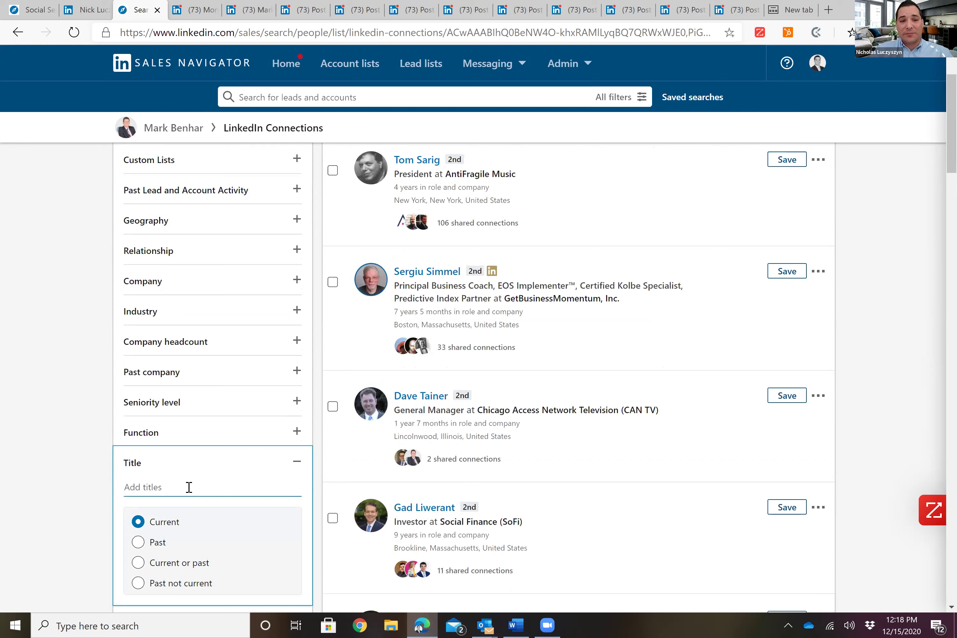
Add President as a title and the keywords 'NOT vice', narrowing connections to 88
text(pre)
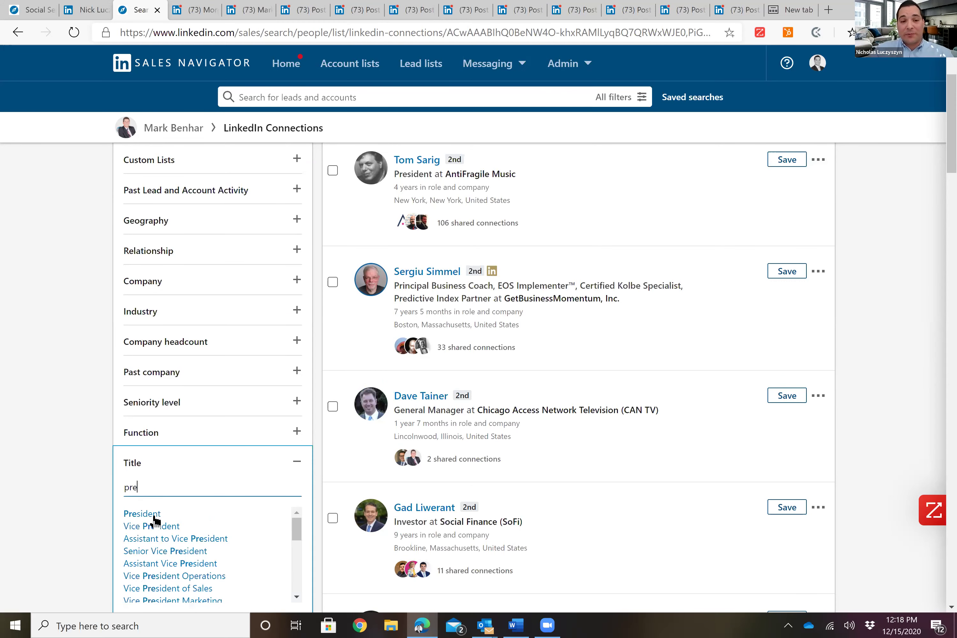
click(154, 514)
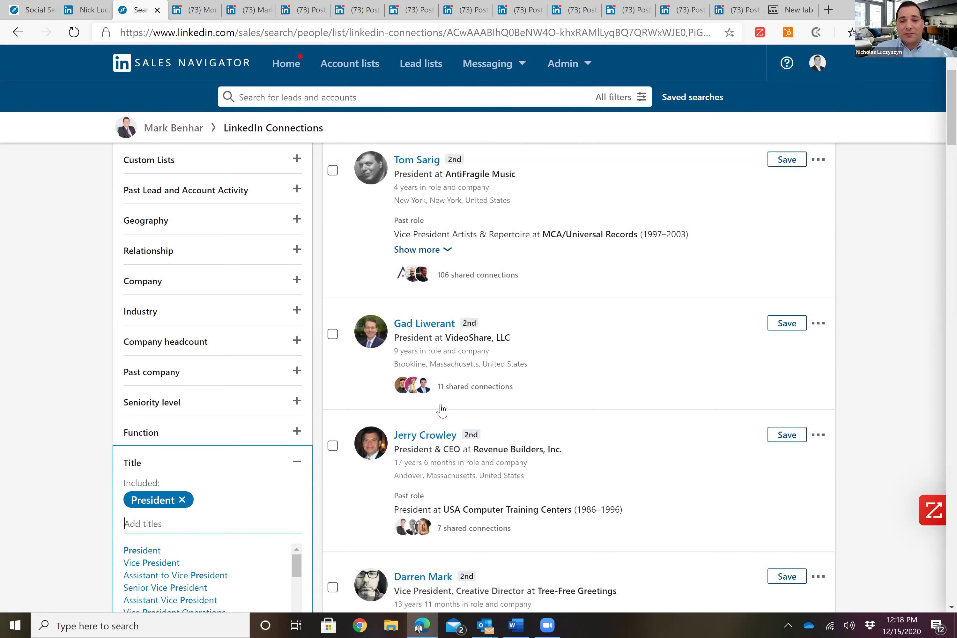
scroll(430, 373, down, 5)
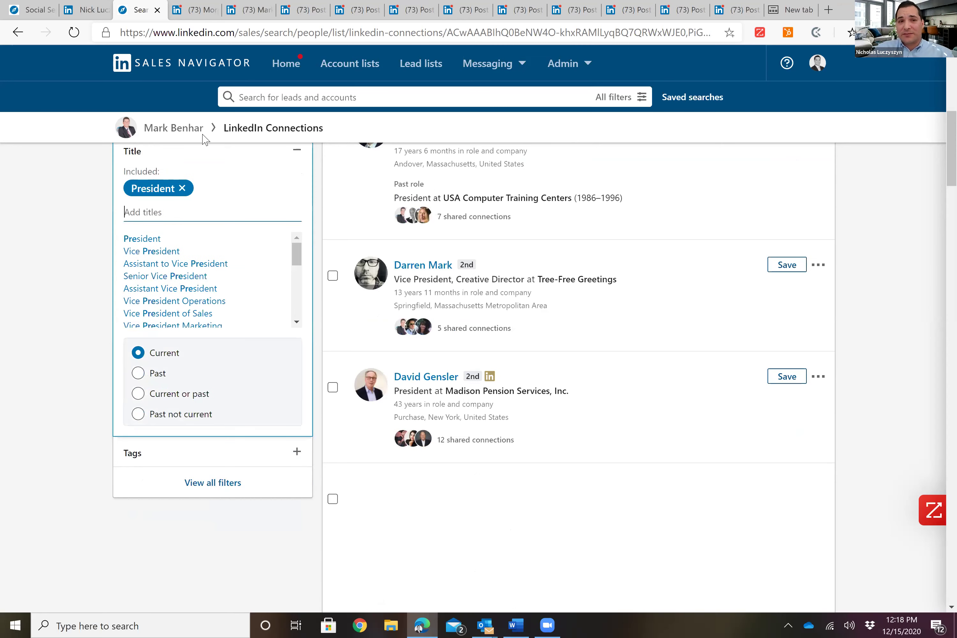
scroll(202, 164, up, 8)
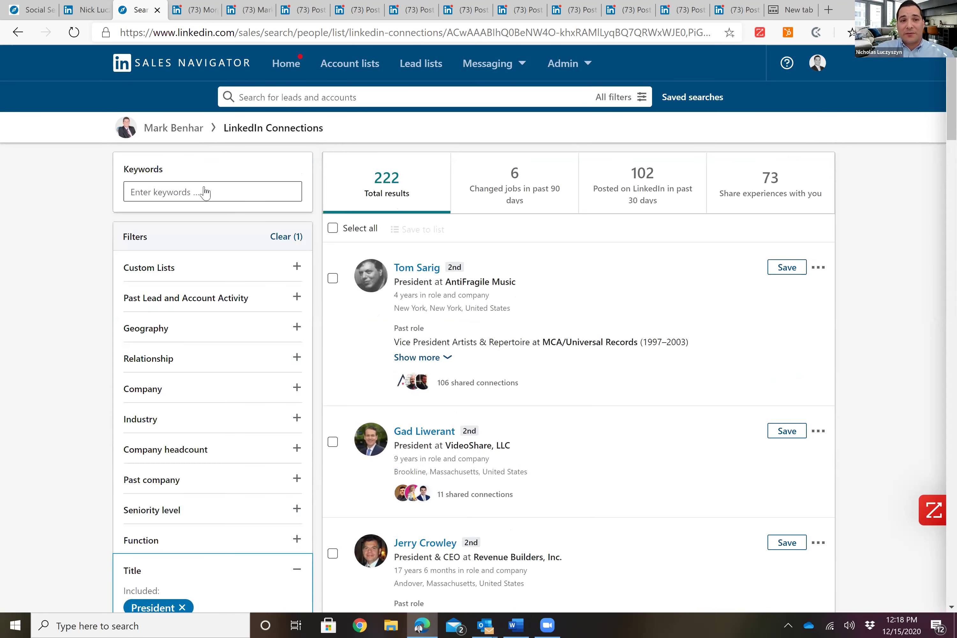
click(218, 190)
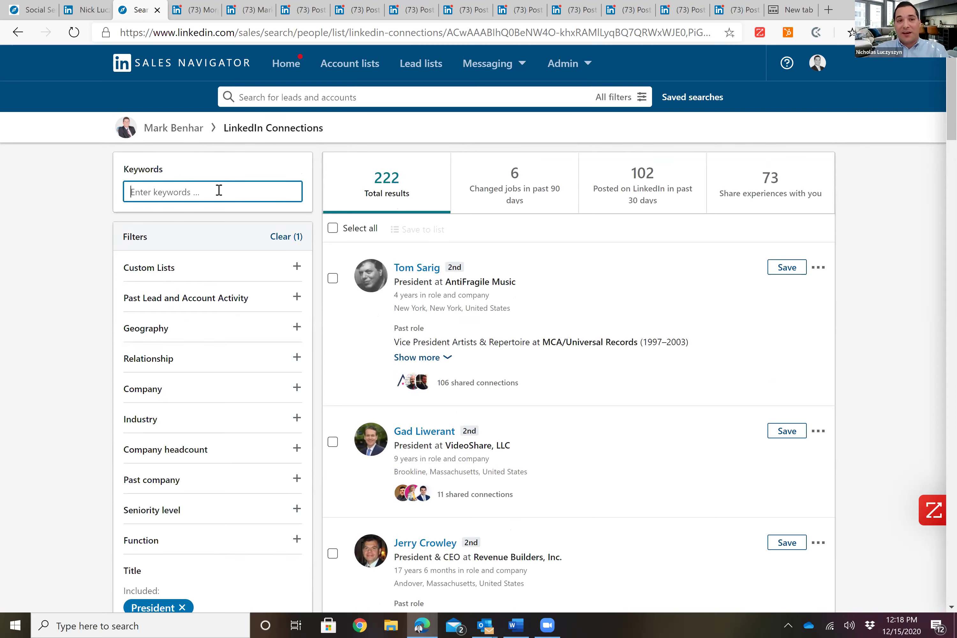
text(NOT)
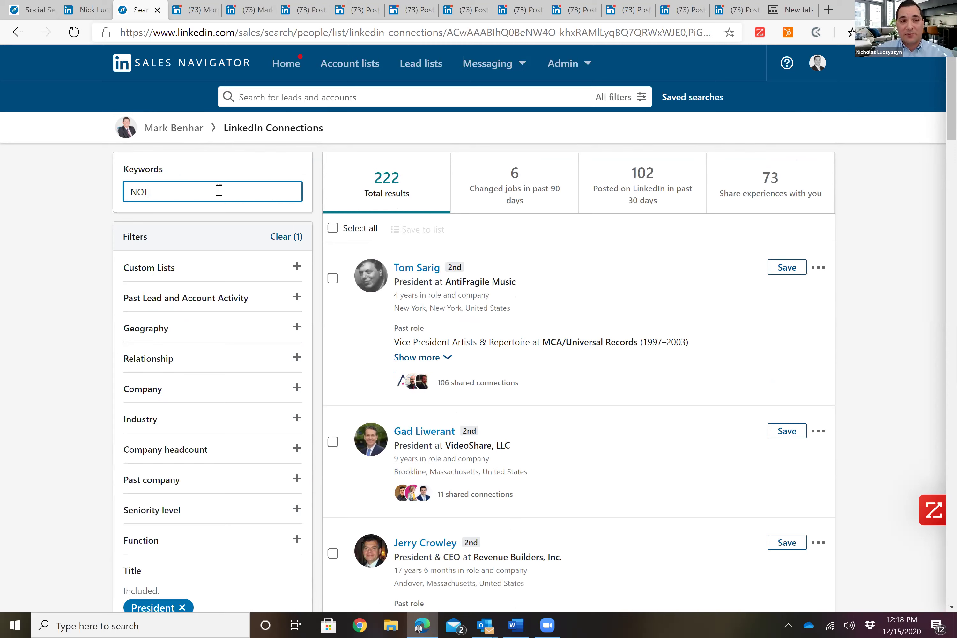
text( vice)
key(Return)
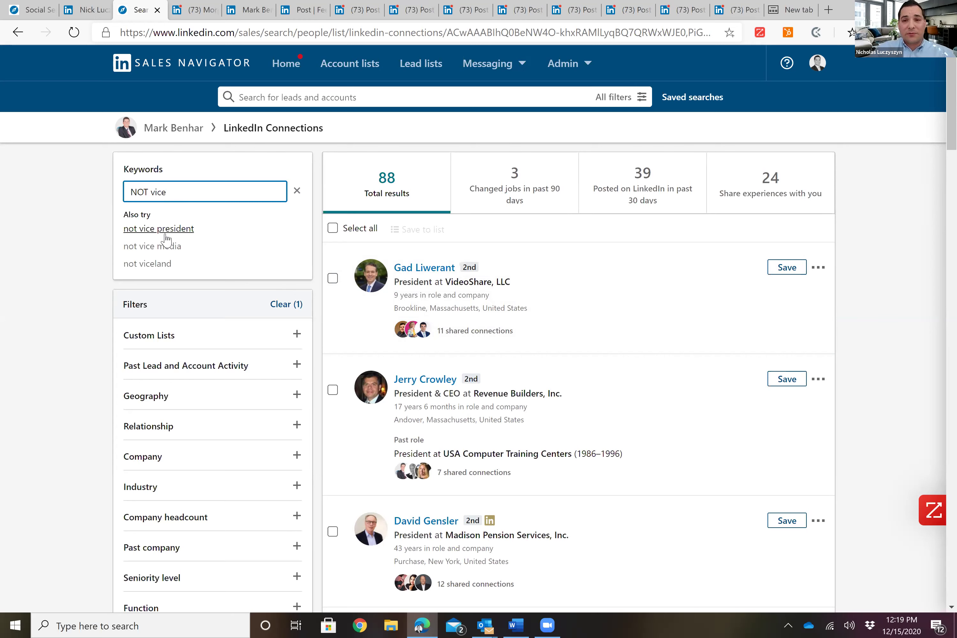
On LinkedIn, find the contact's profile and open their connections search showing 696 results
click(91, 17)
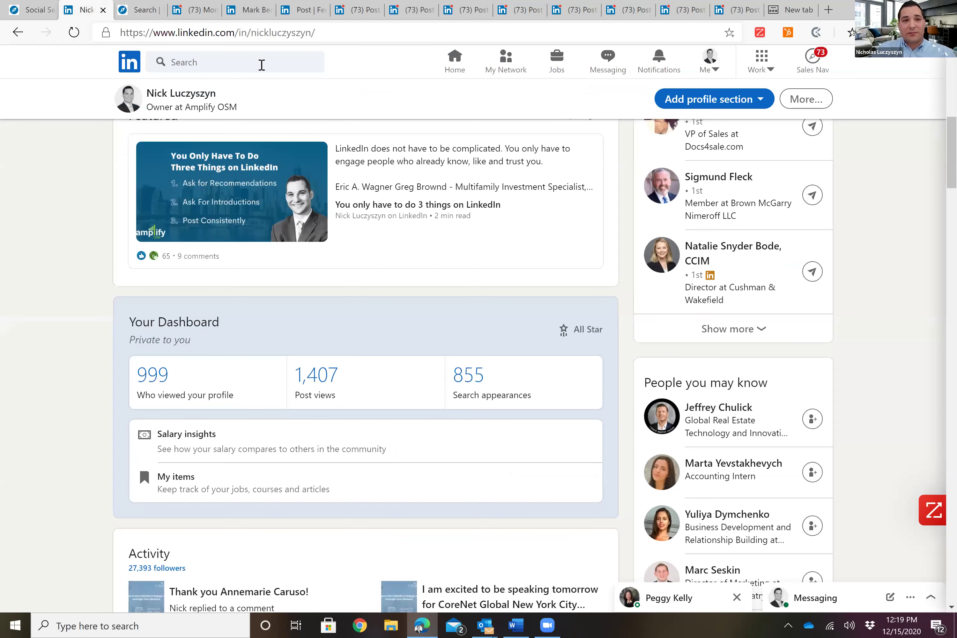
click(261, 65)
text(mark)
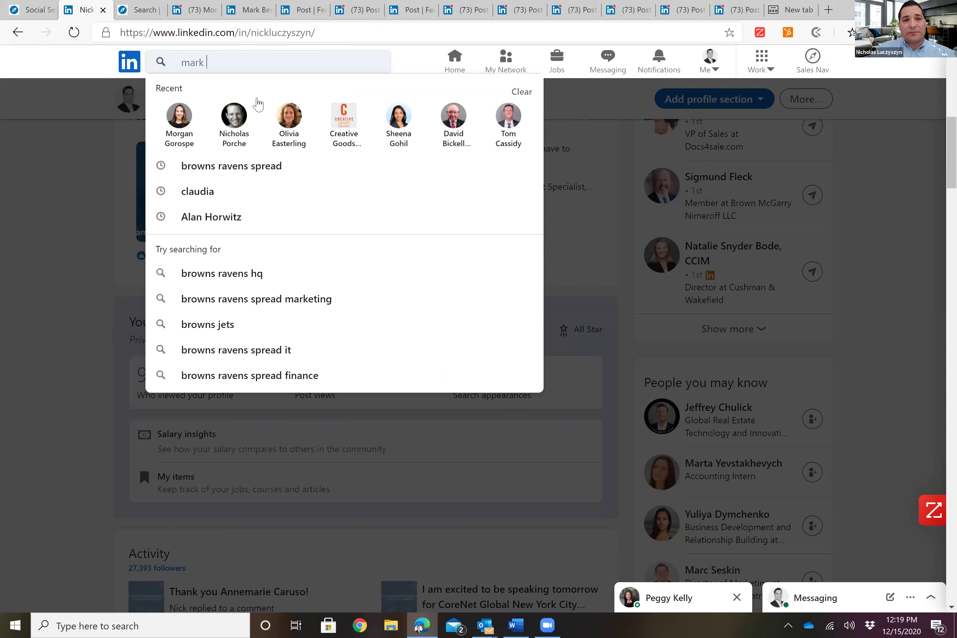
key(Return)
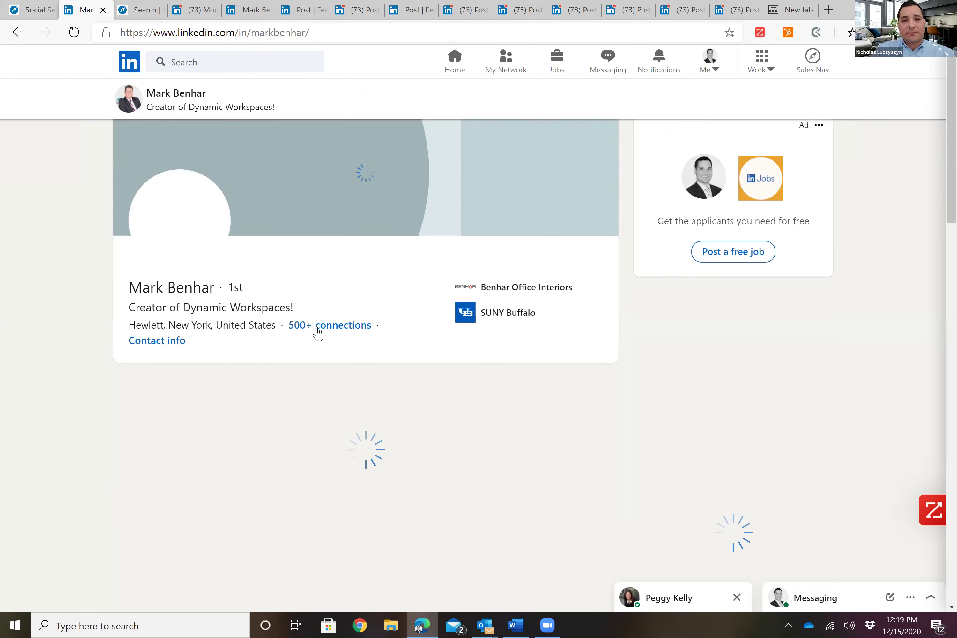
click(319, 326)
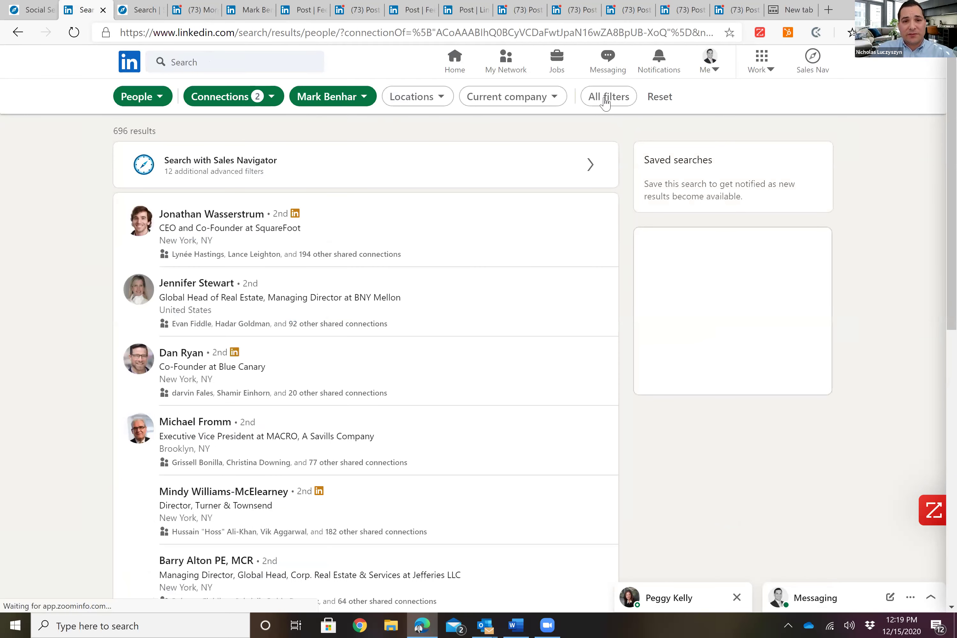
click(604, 99)
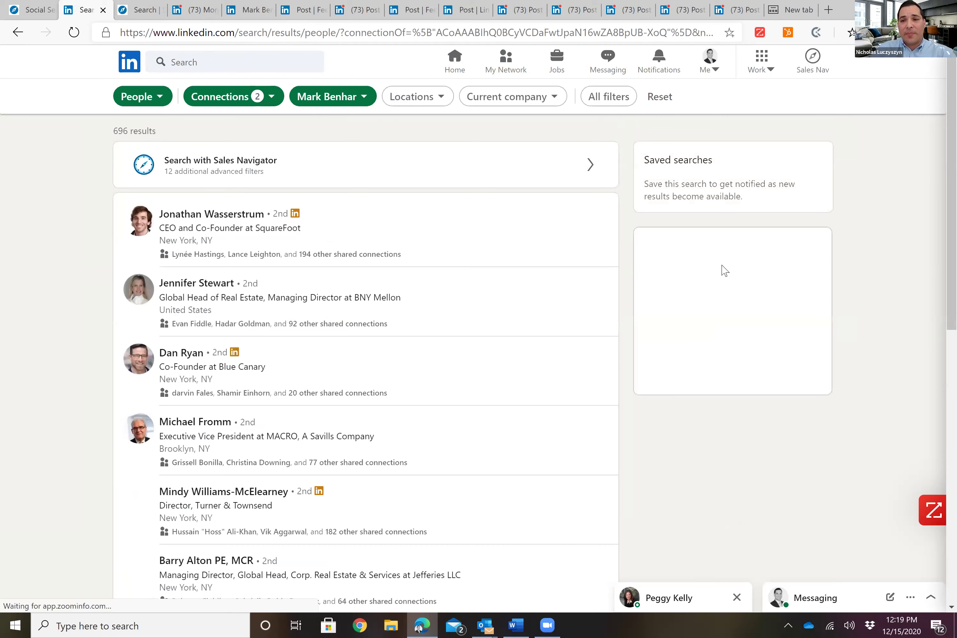
scroll(756, 330, down, 1)
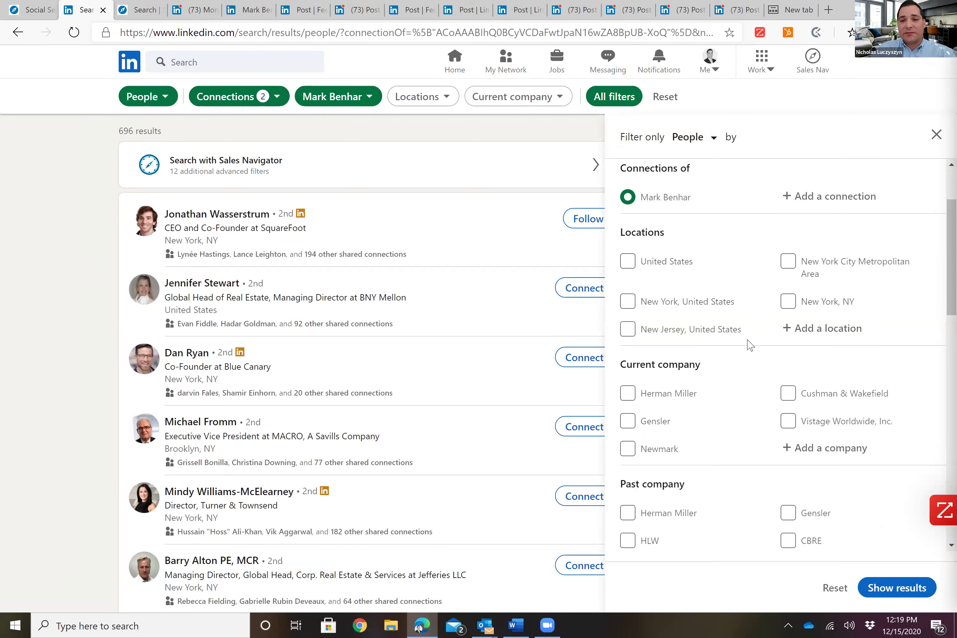
scroll(679, 268, down, 10)
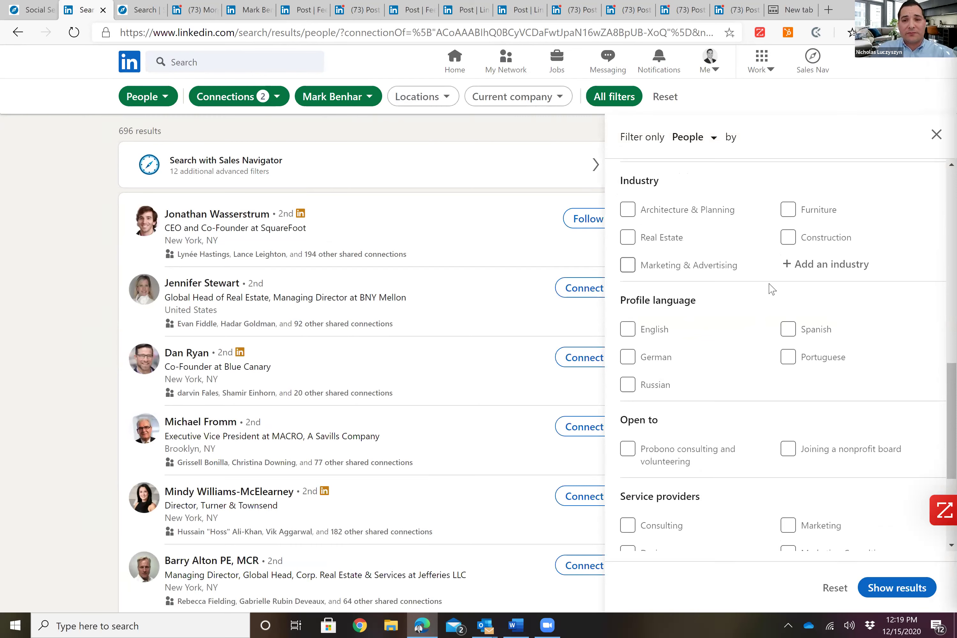
scroll(763, 295, down, 1)
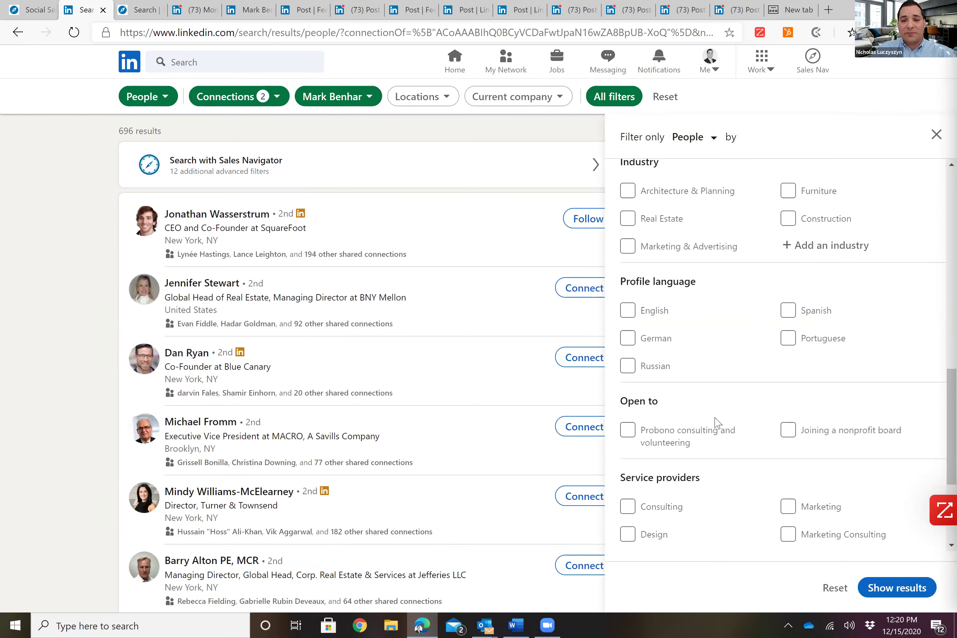
scroll(716, 427, down, 5)
click(692, 496)
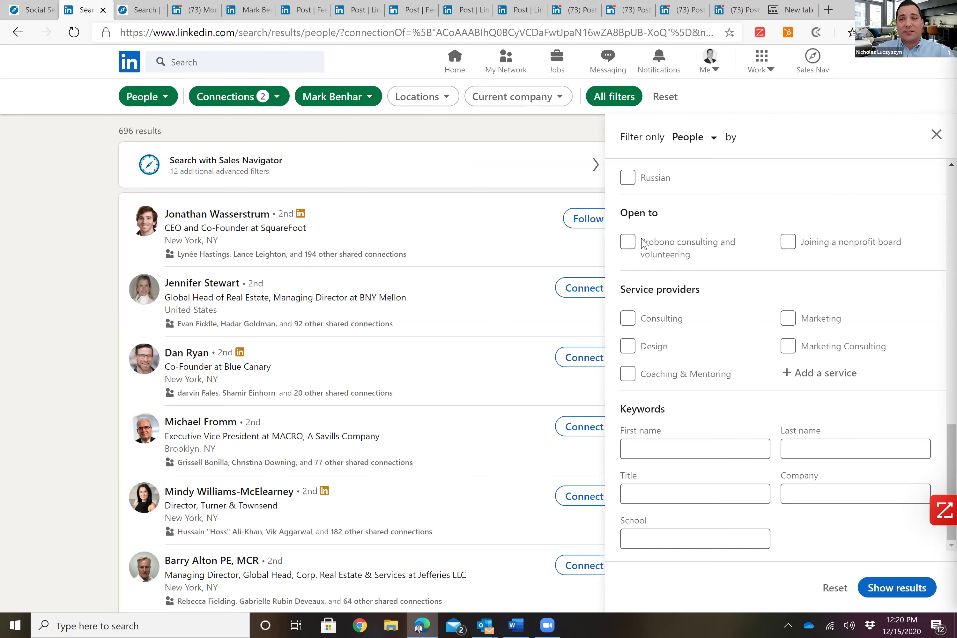
click(494, 276)
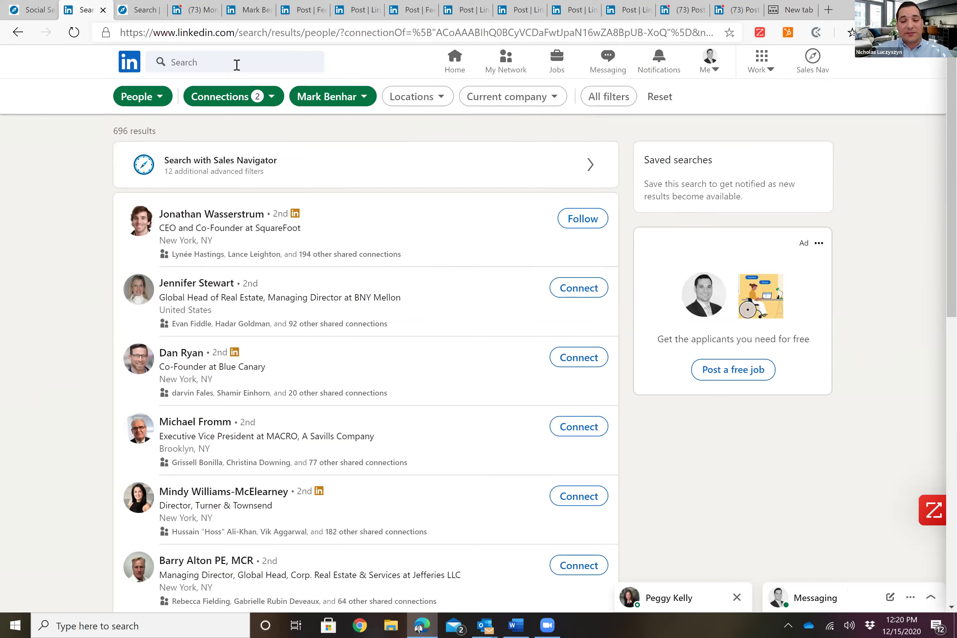
List Netflix's roughly 12,000 current employees, then begin searching for the next contact by name
click(237, 65)
text(netfli)
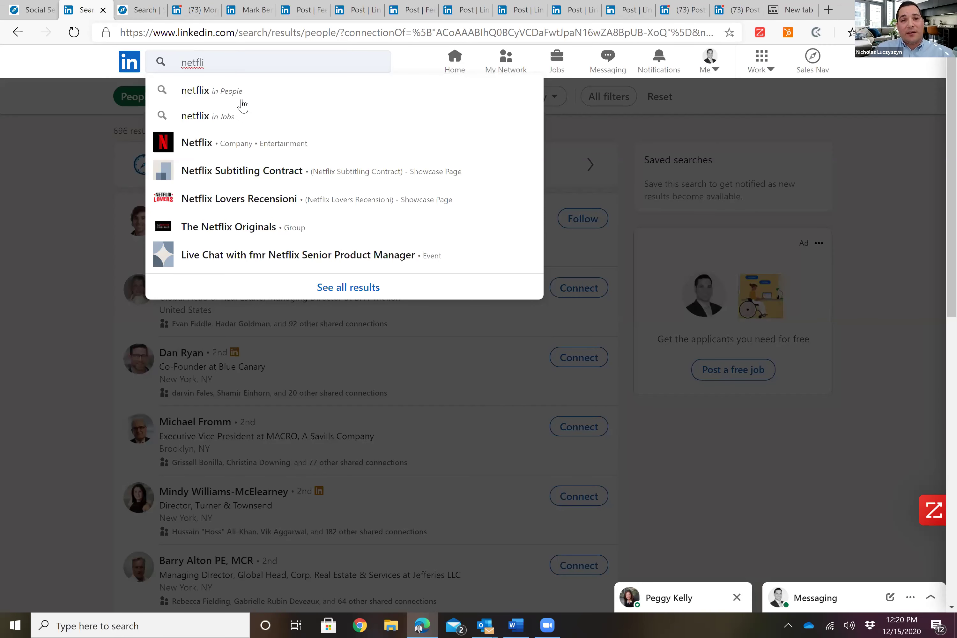
click(245, 131)
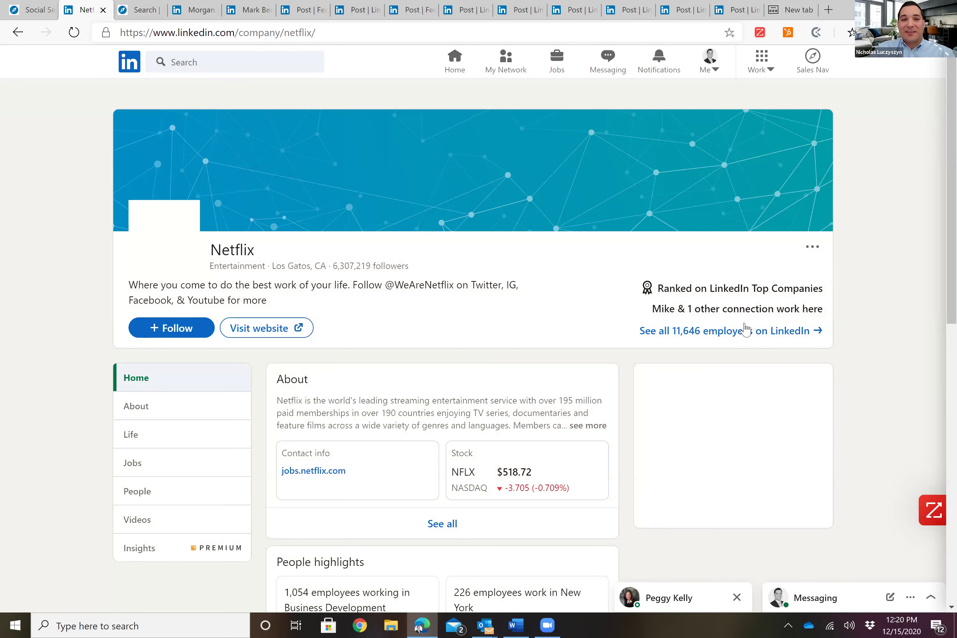
click(702, 332)
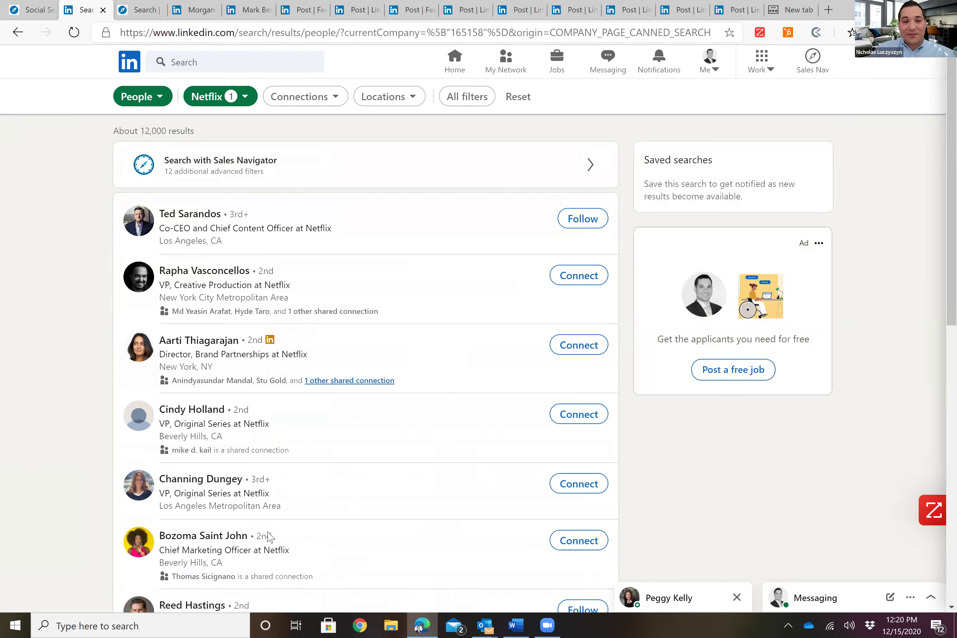
scroll(236, 422, down, 3)
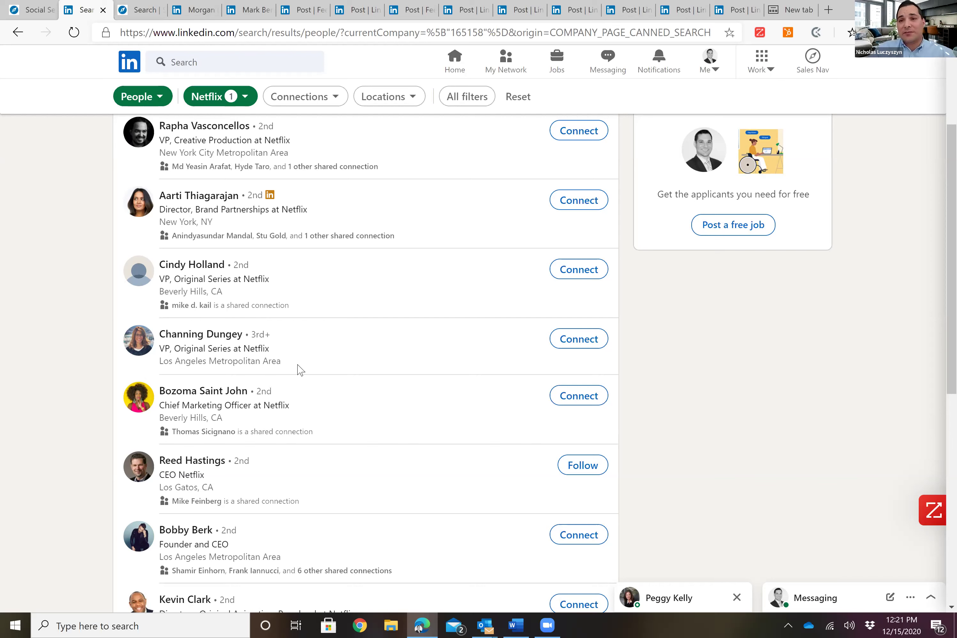
click(290, 65)
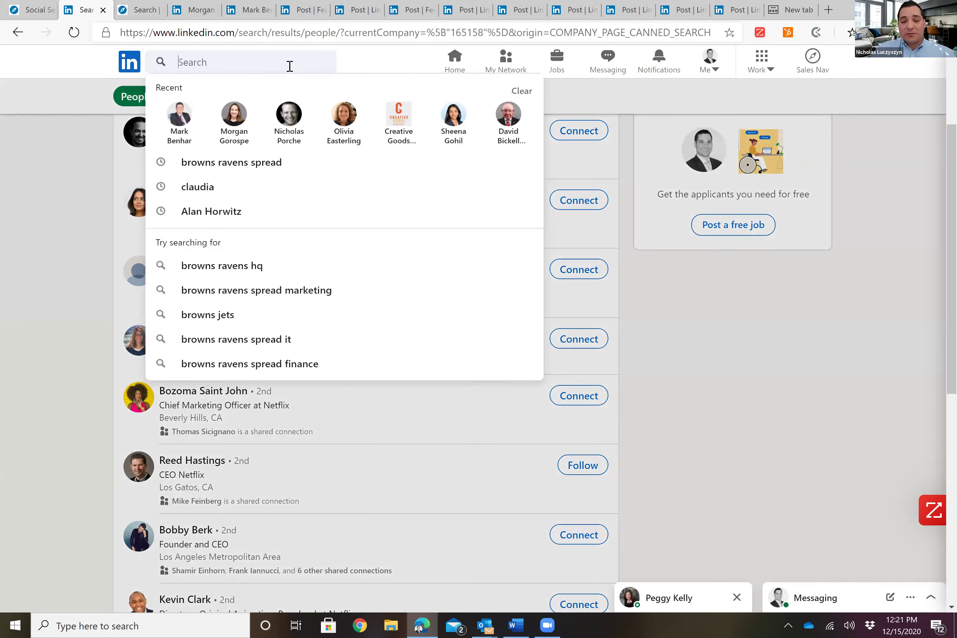
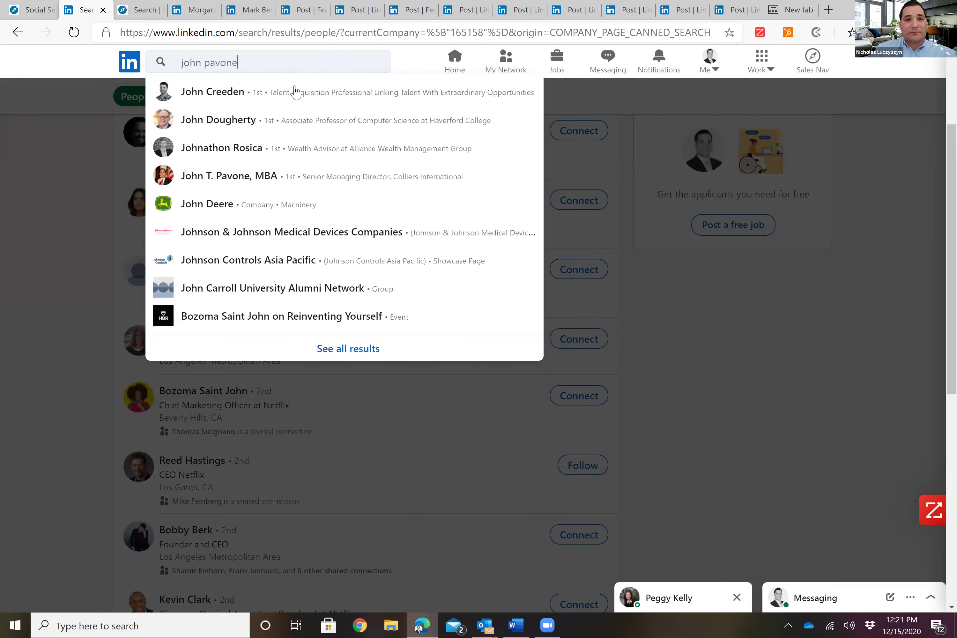
Open the Colliers International director's profile and his list of 95 mutual connections
click(300, 99)
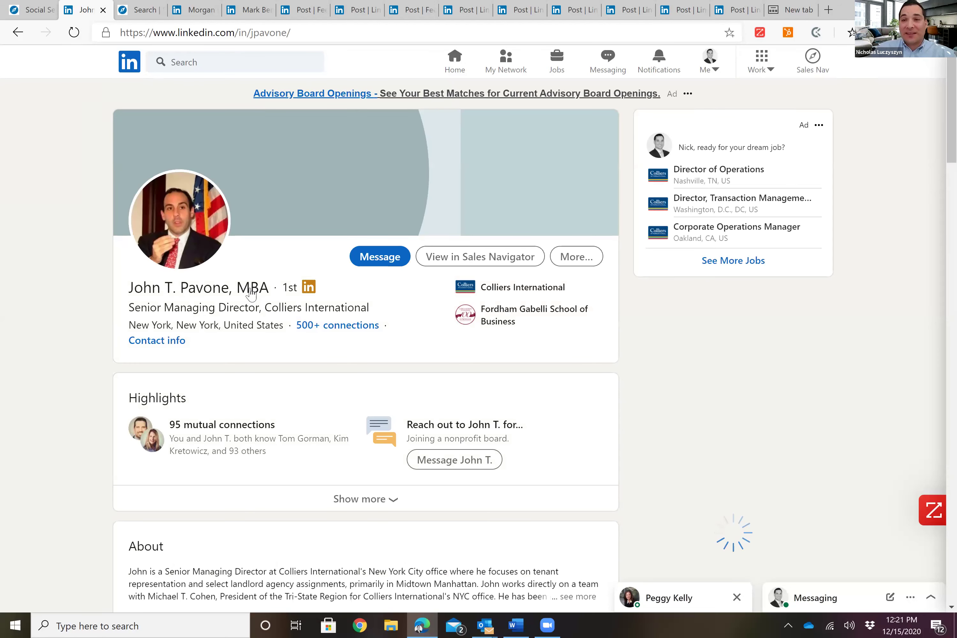
scroll(251, 293, down, 3)
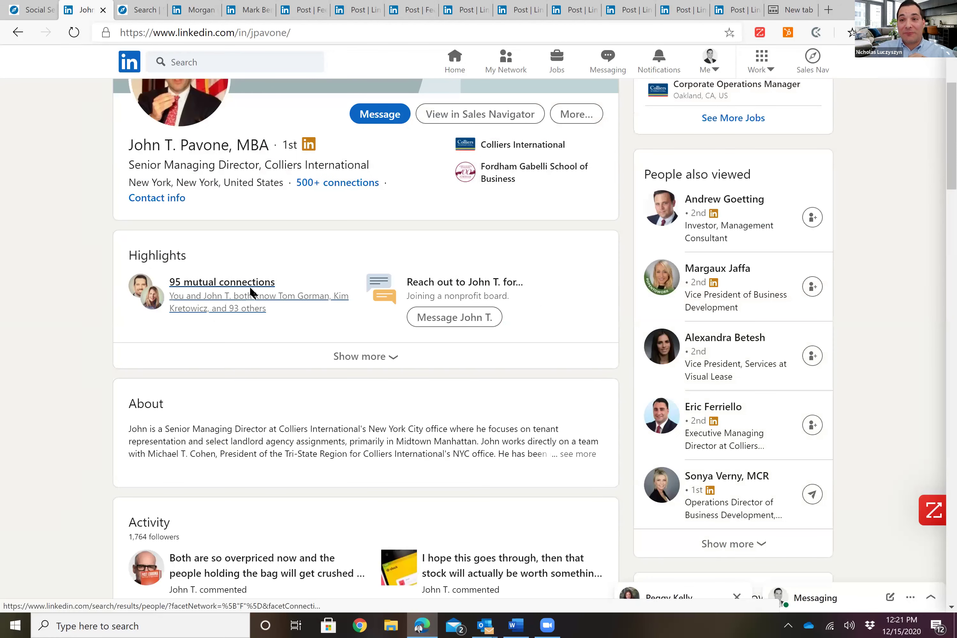
click(250, 286)
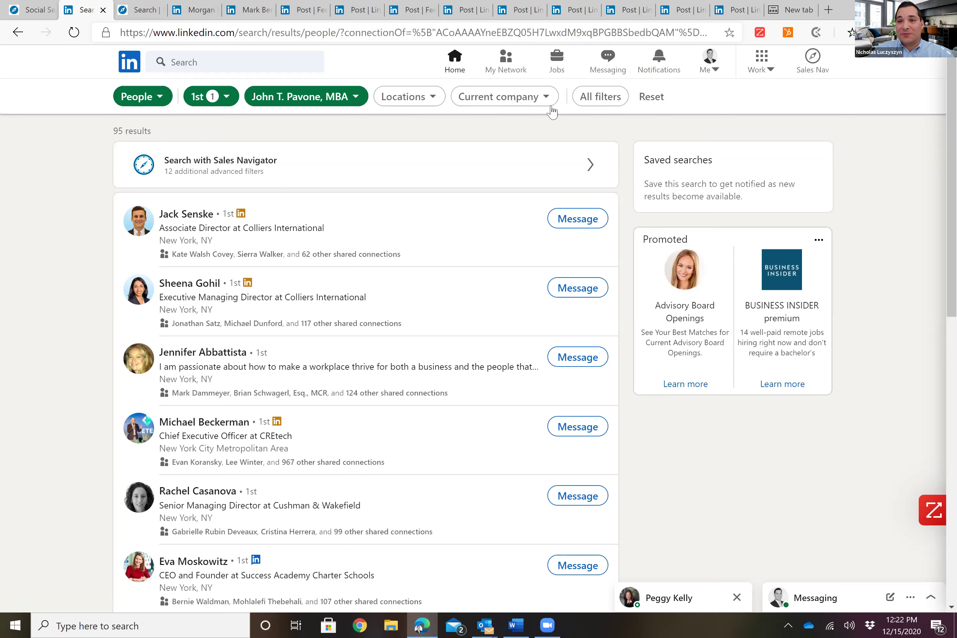
In Sales Navigator's full lead filters, add Penn State University as a school filter
click(144, 9)
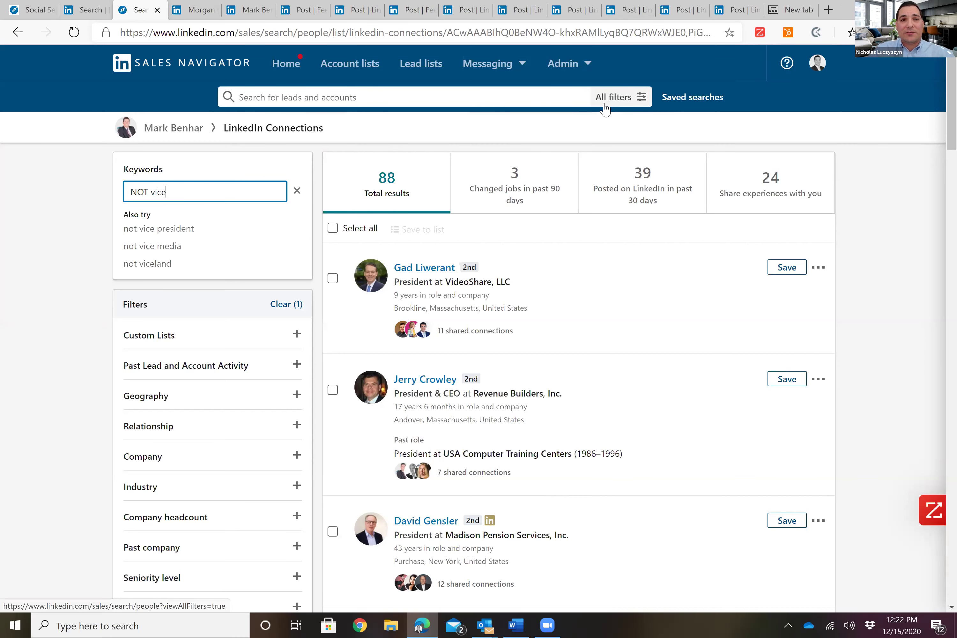
click(604, 108)
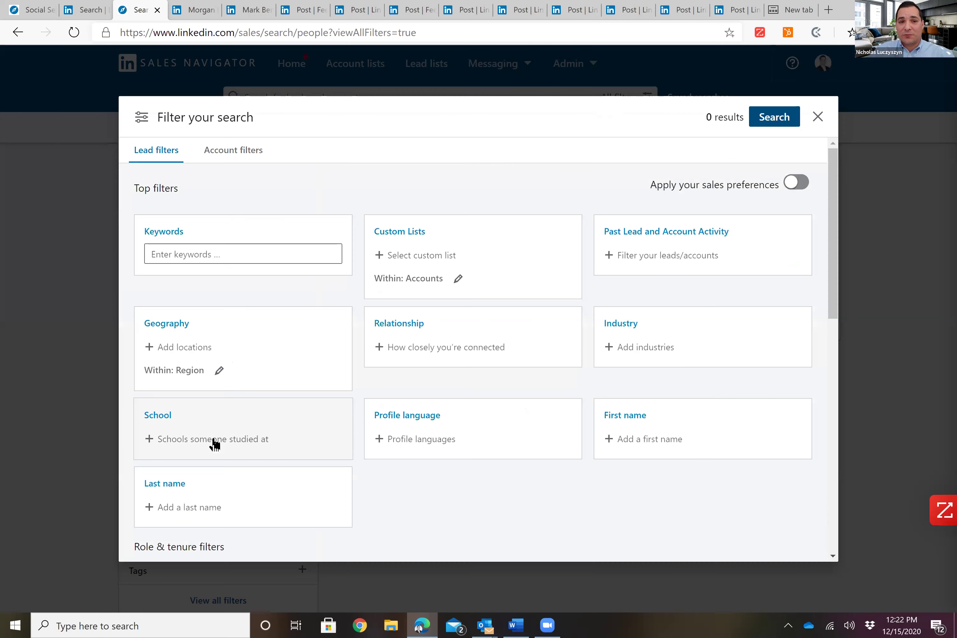
click(214, 440)
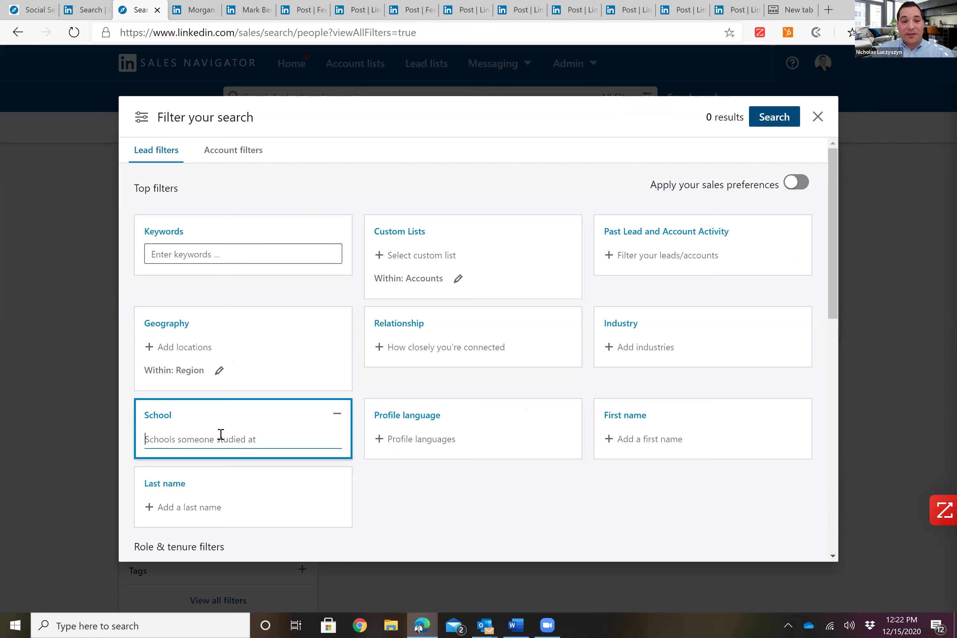
text(penn state)
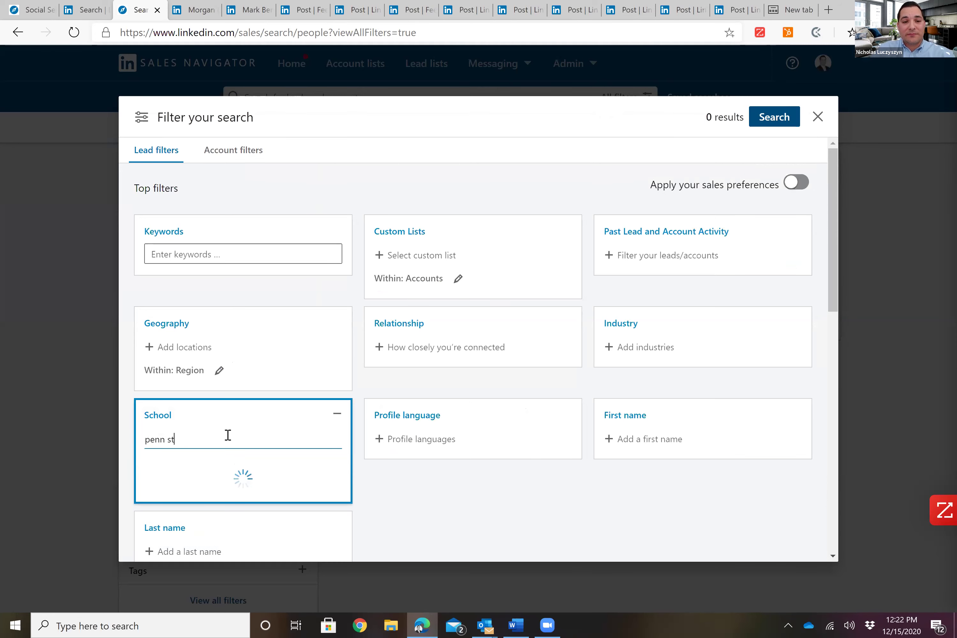
click(216, 468)
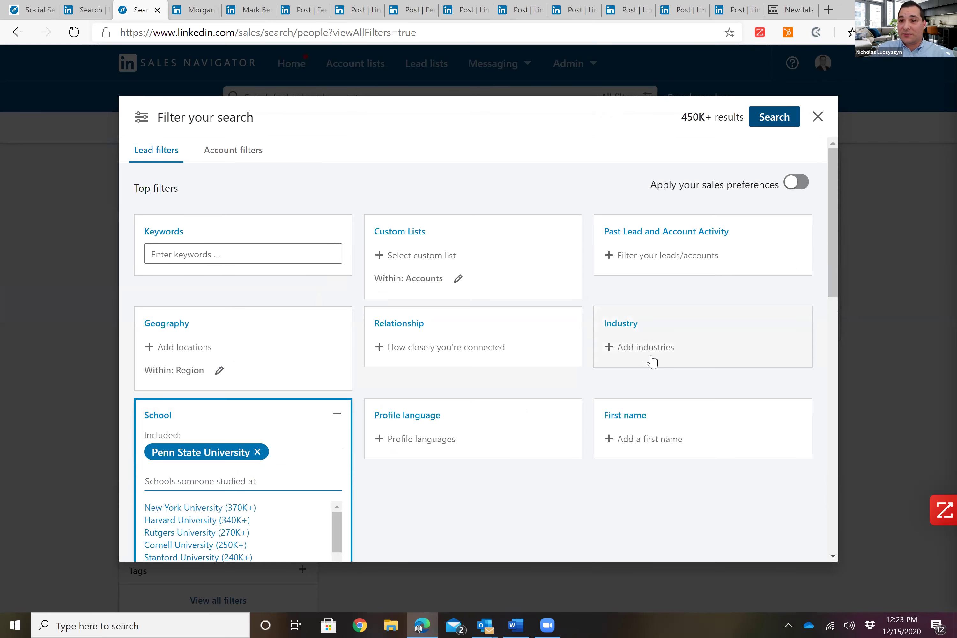
Add the CoreNet Global group filter, then remove it so results widen to 450K+
scroll(450, 217, down, 4)
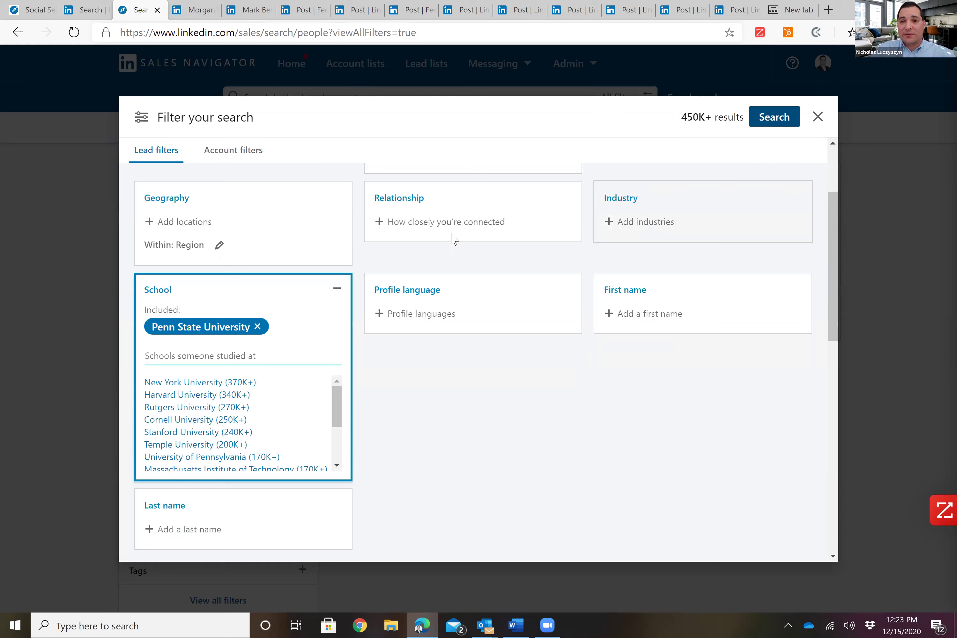
scroll(476, 363, down, 10)
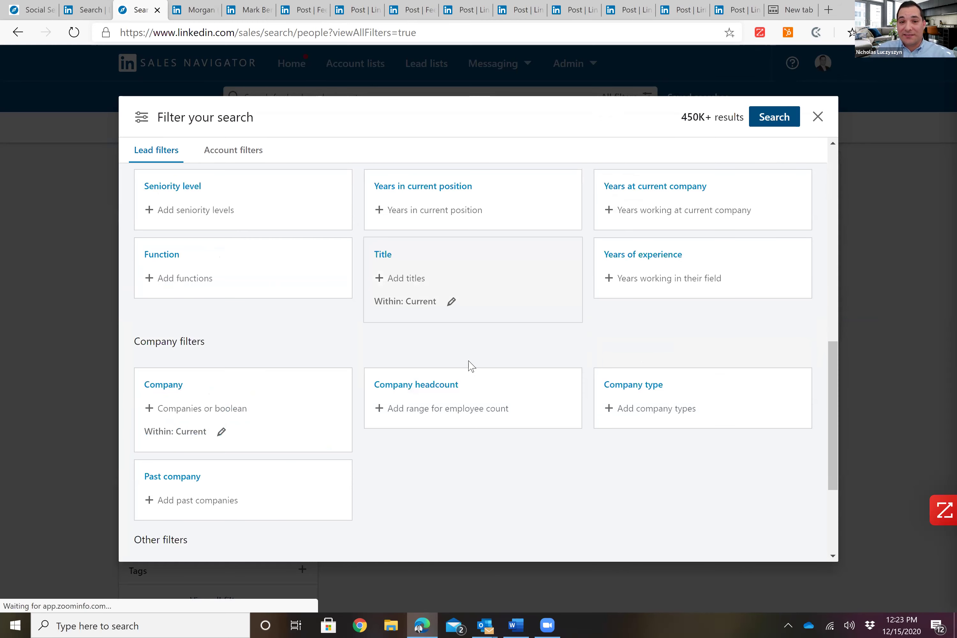
scroll(449, 446, down, 4)
click(456, 444)
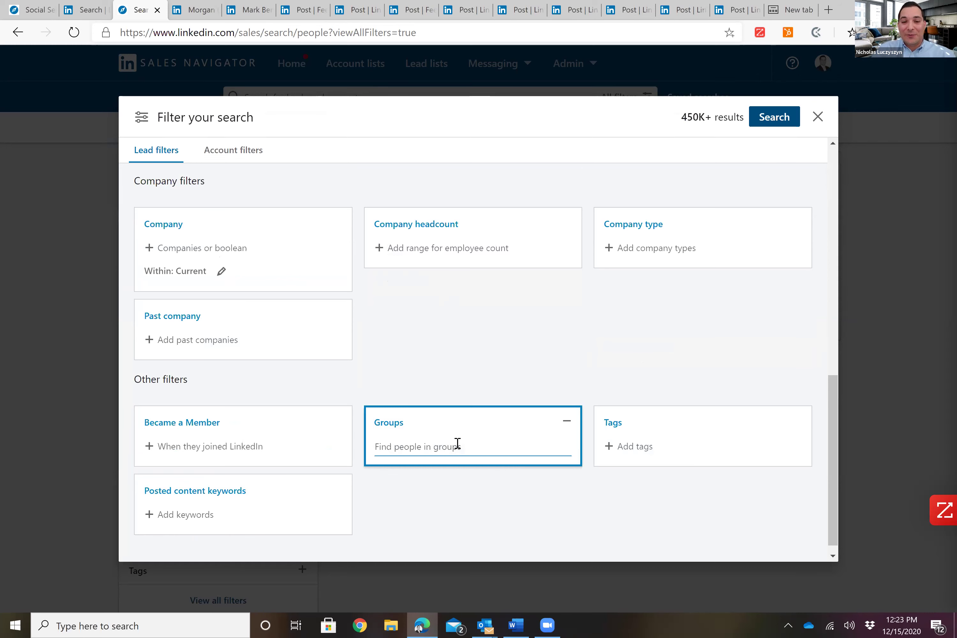
text(corenet)
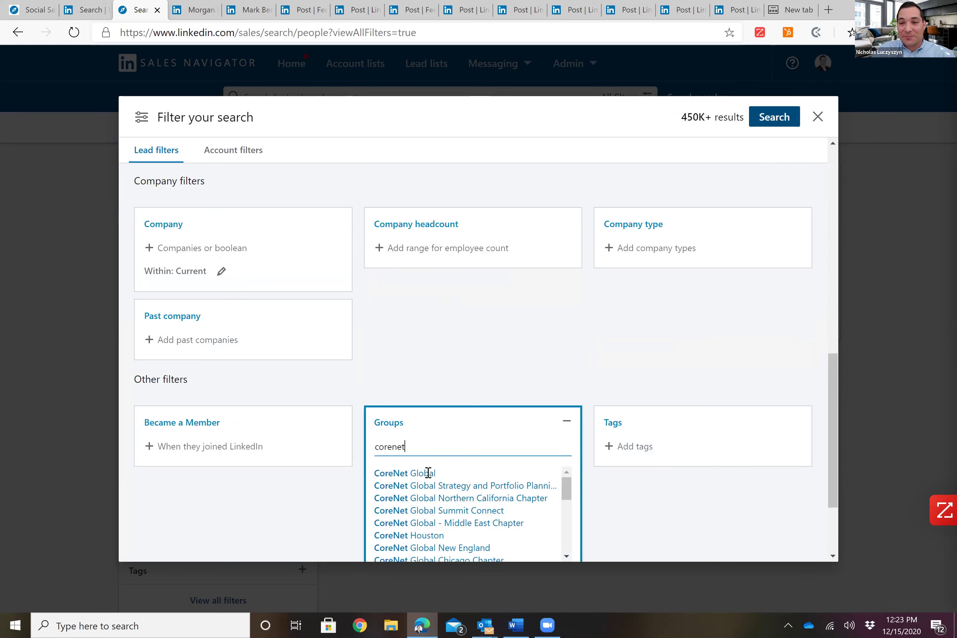
click(428, 472)
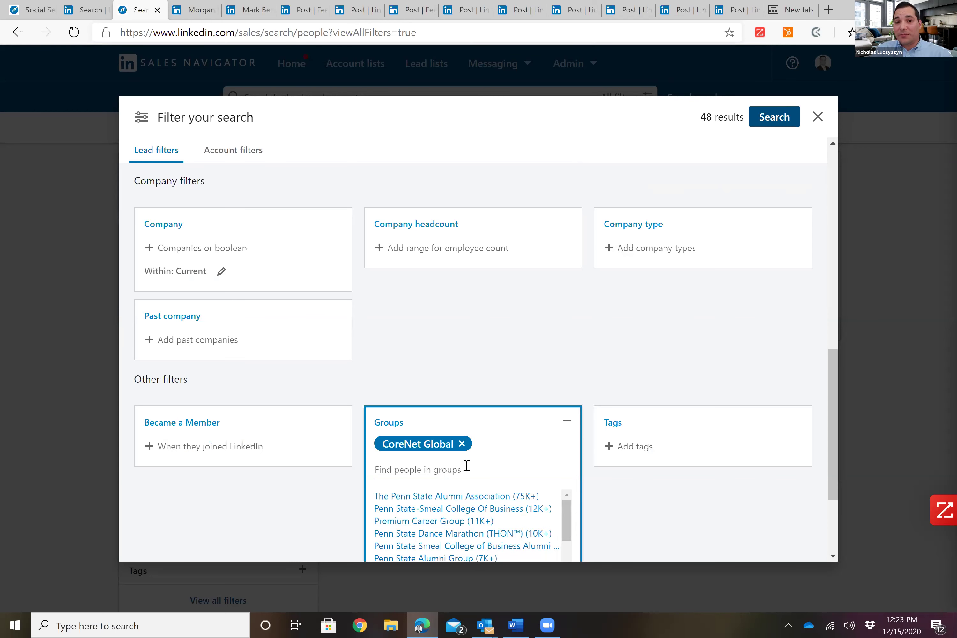
click(462, 443)
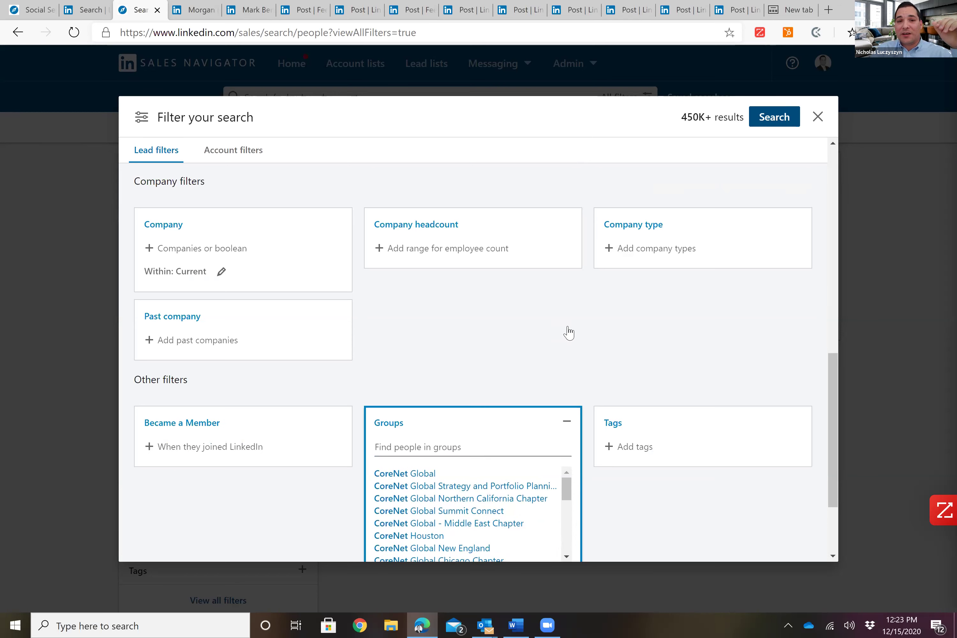
scroll(536, 317, up, 4)
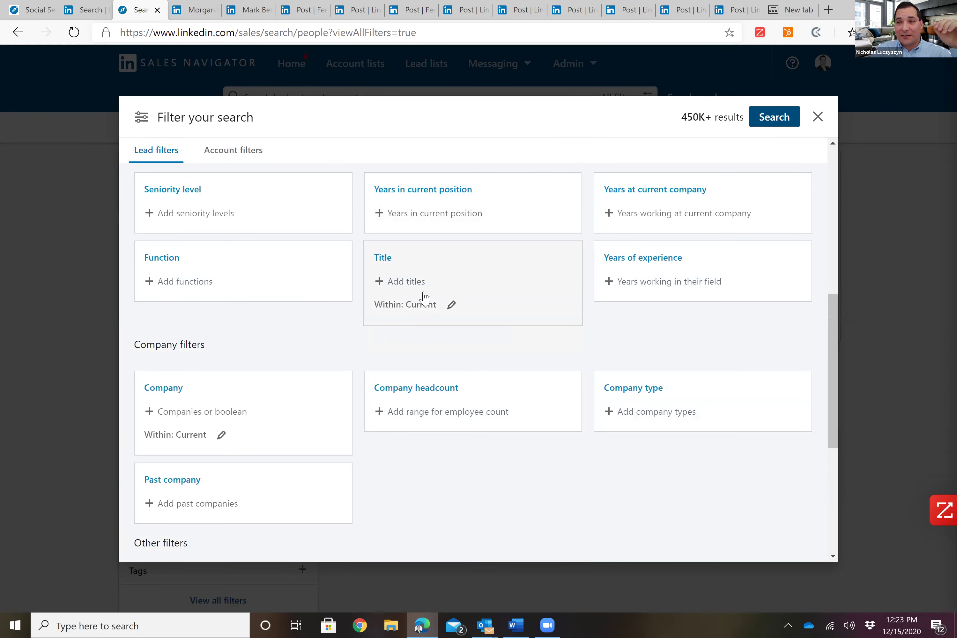
Filter leads to current title Chief Executive Officer and 501-1000 company headcount, giving 68 results
click(425, 281)
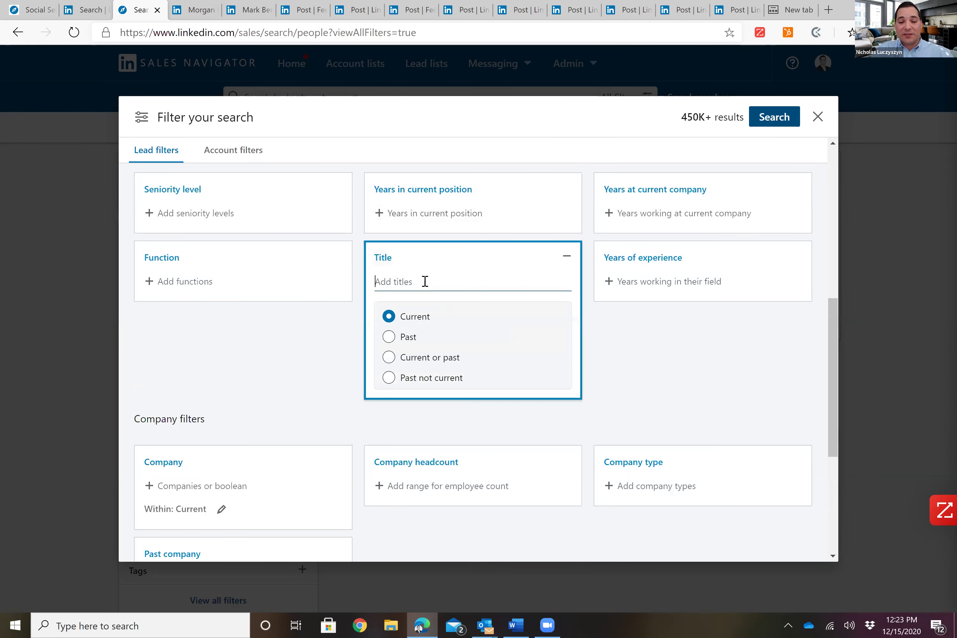
text(ceo)
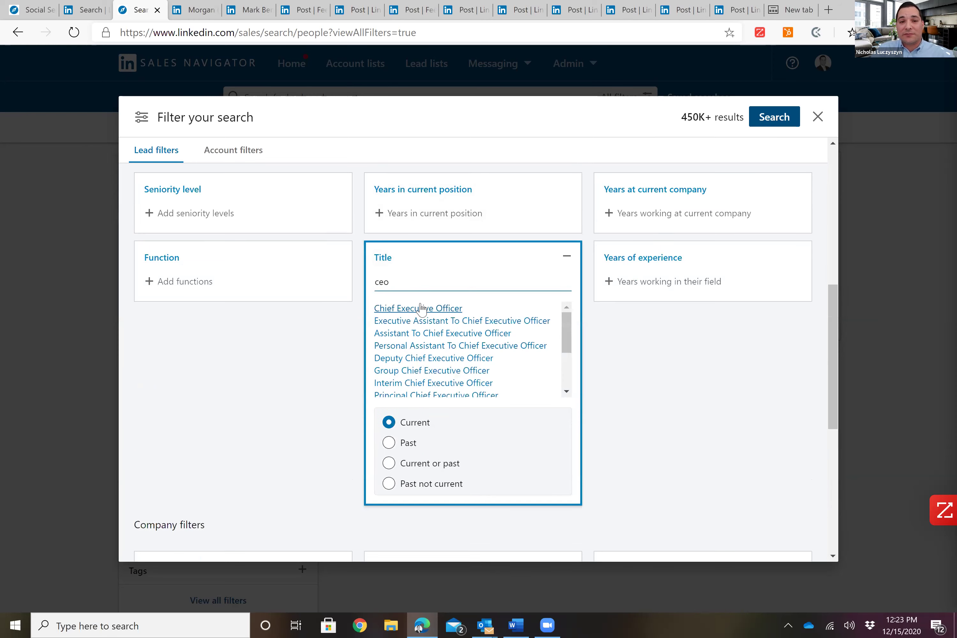
click(423, 310)
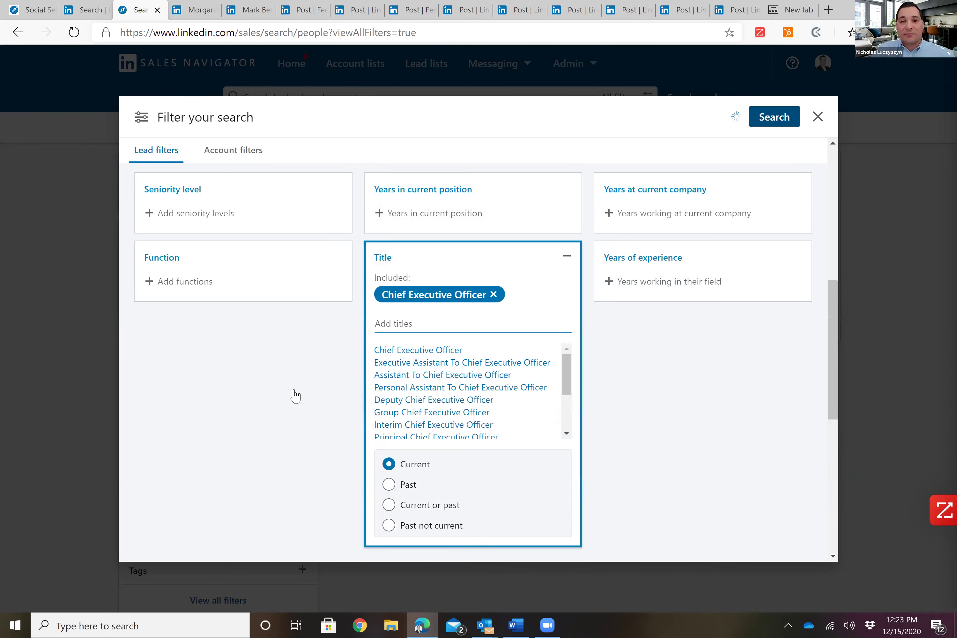
click(295, 396)
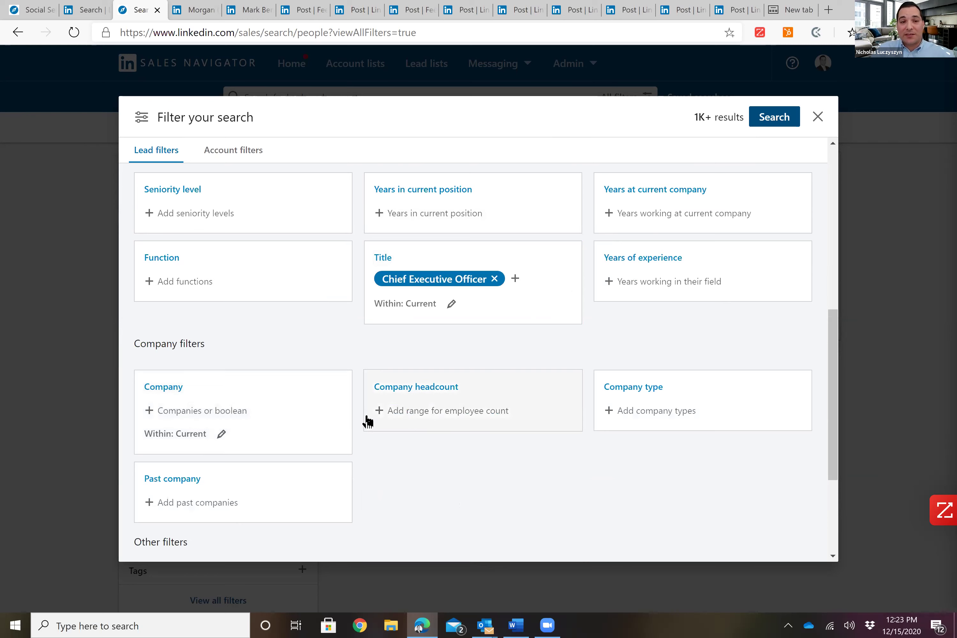
click(425, 409)
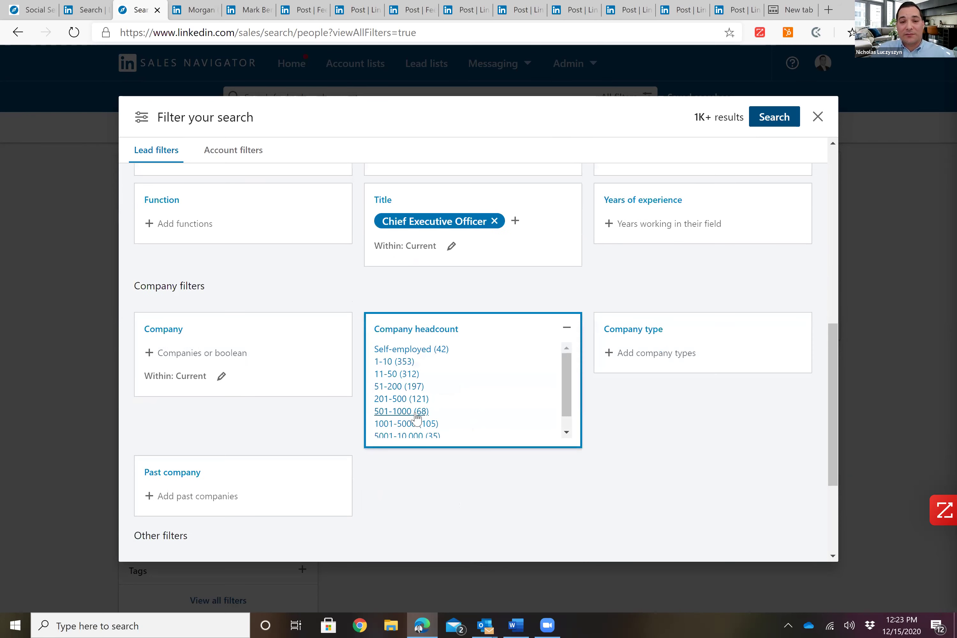
click(416, 415)
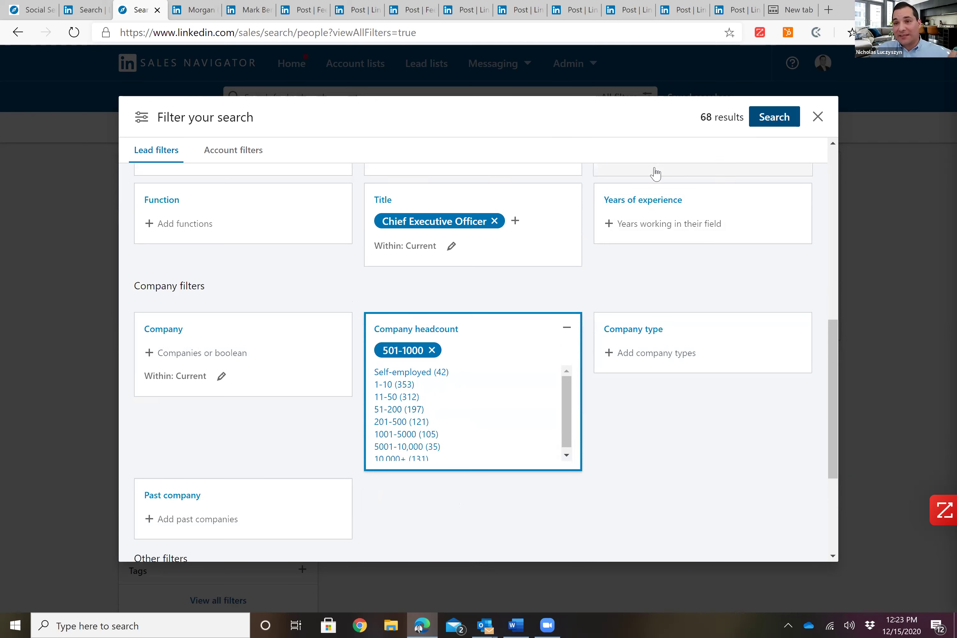
scroll(700, 135, down, 1)
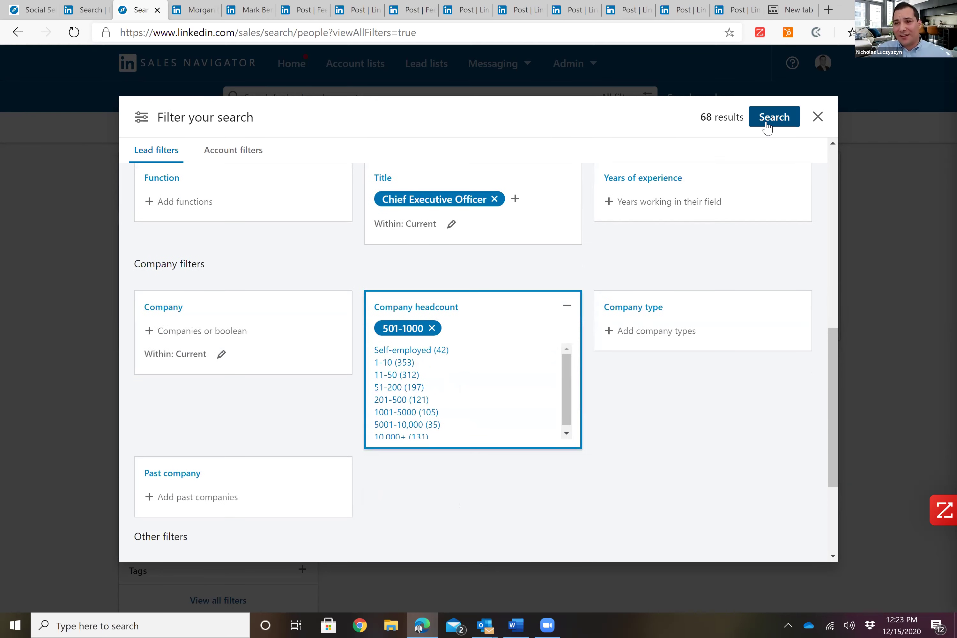
Run the filtered search, scroll through the 68 CEO leads, and open Phenom People's company page
click(767, 124)
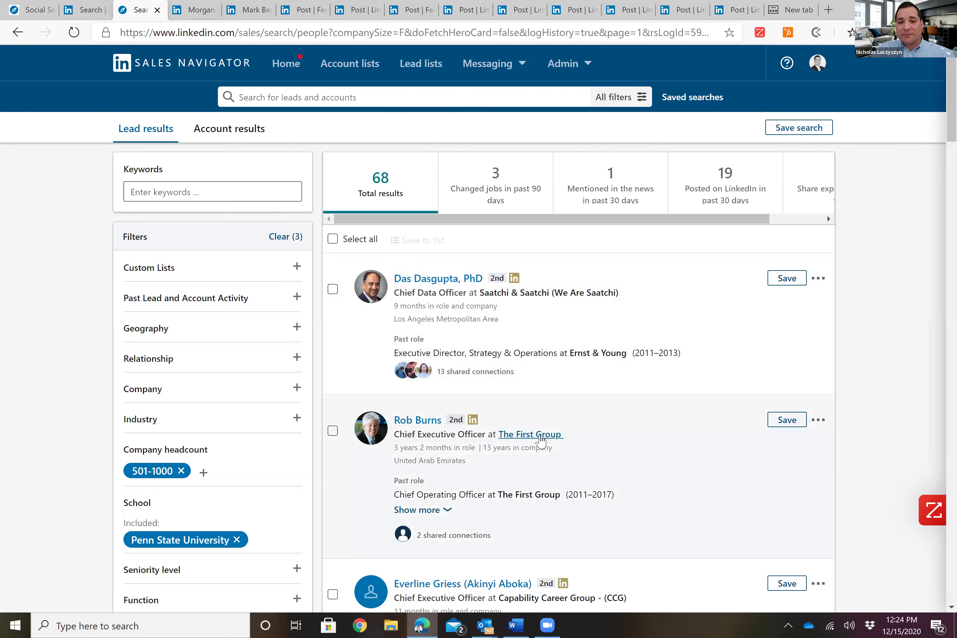
scroll(538, 434, down, 3)
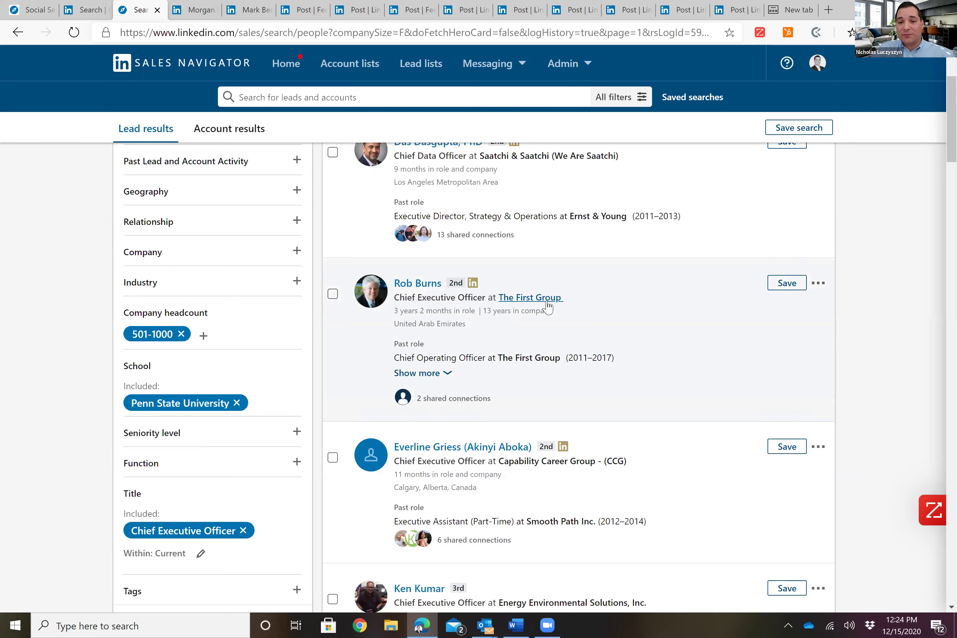
scroll(532, 483, down, 5)
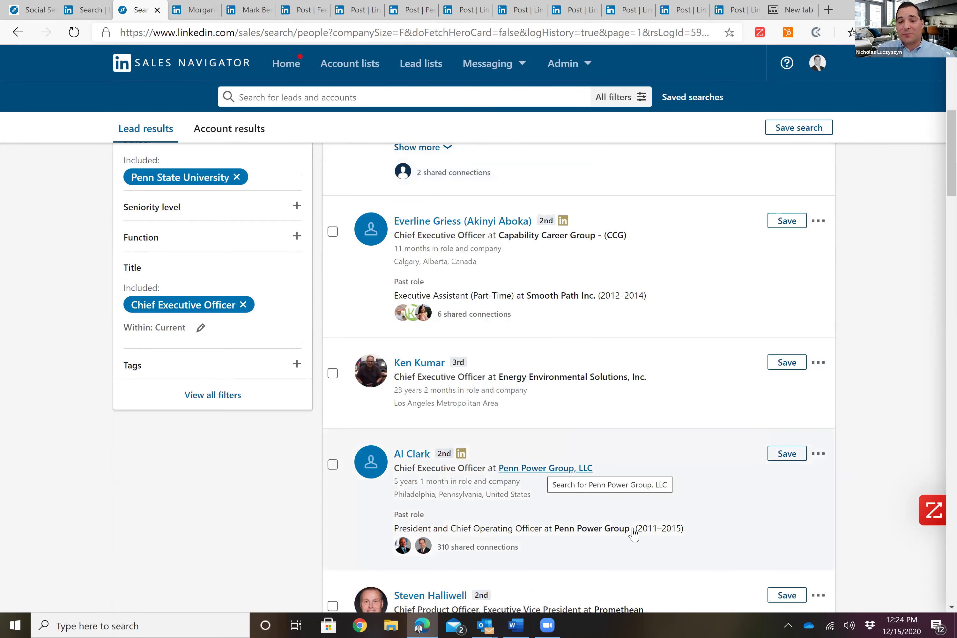
scroll(631, 531, down, 2)
scroll(627, 456, down, 2)
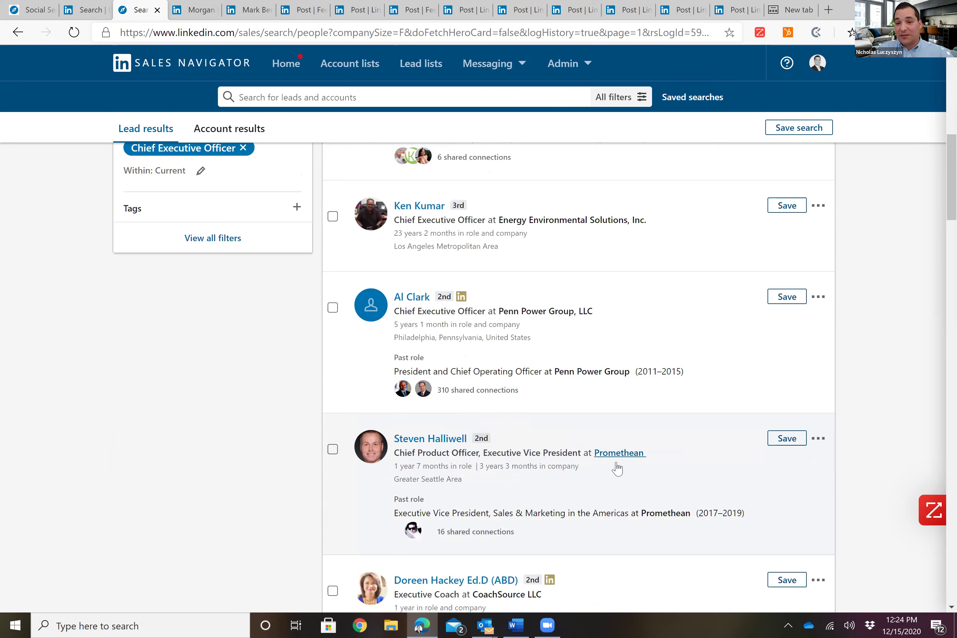
scroll(519, 407, down, 5)
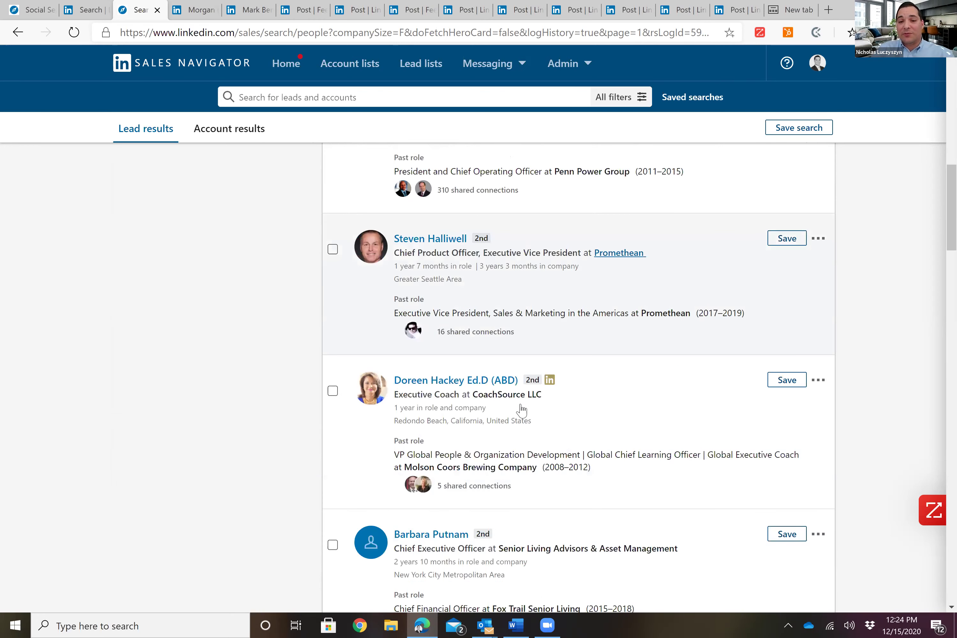
scroll(523, 407, down, 8)
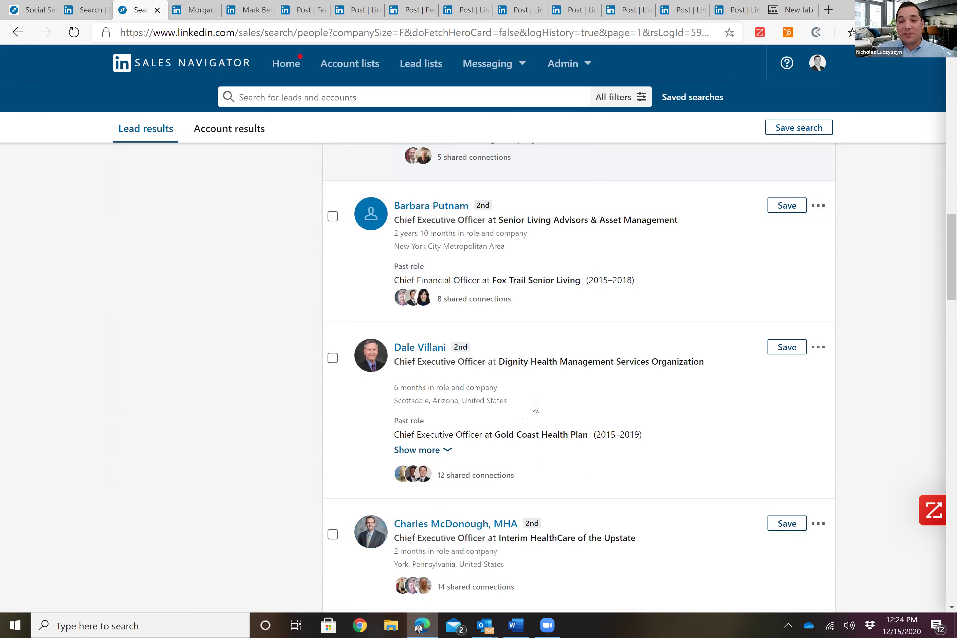
scroll(608, 515, down, 3)
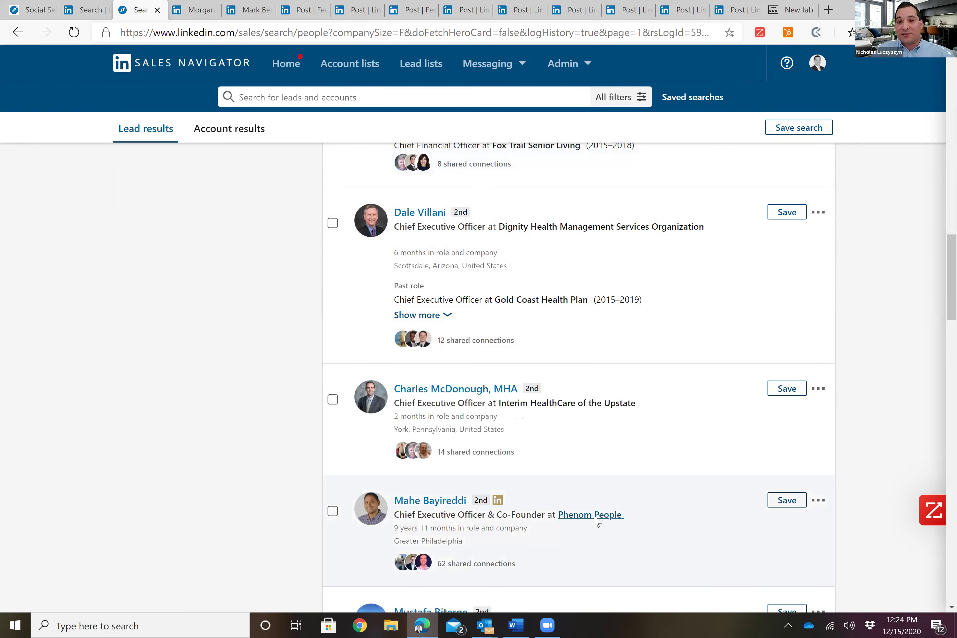
click(595, 517)
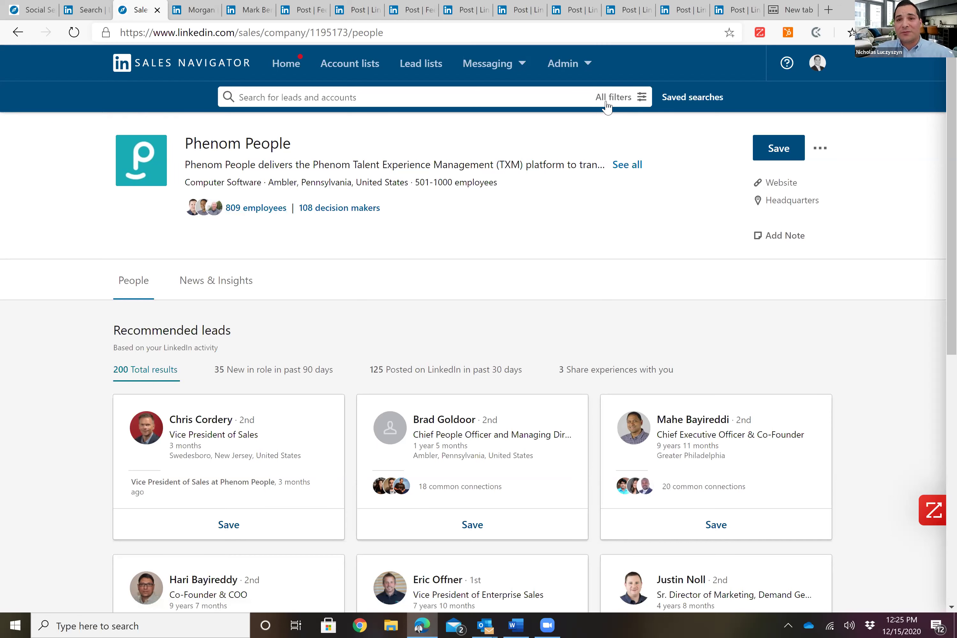
Show all lead filters with the Industry list expanded, e.g. Information Technology and Services (260K+)
click(606, 103)
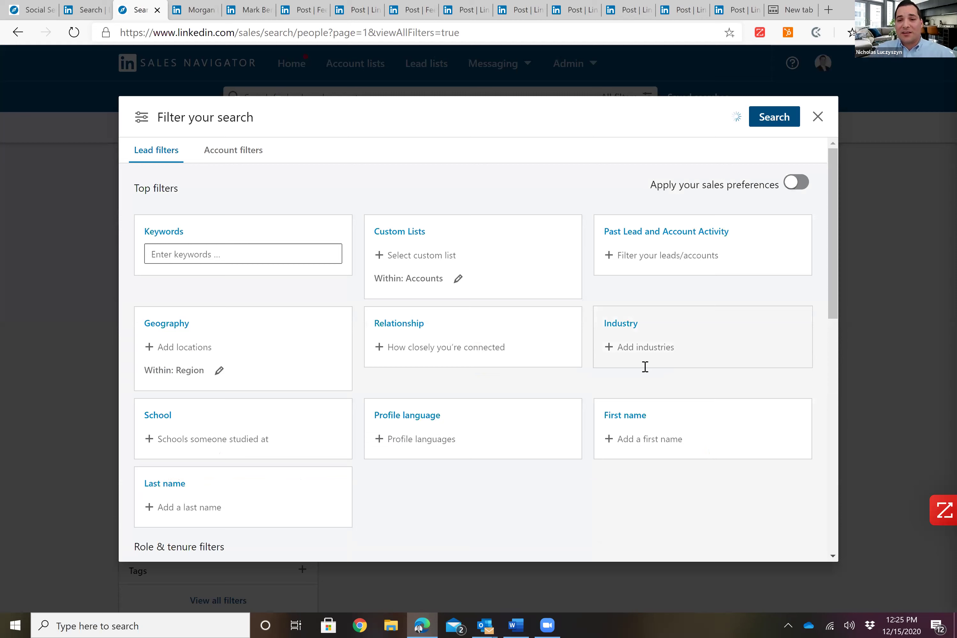
click(643, 365)
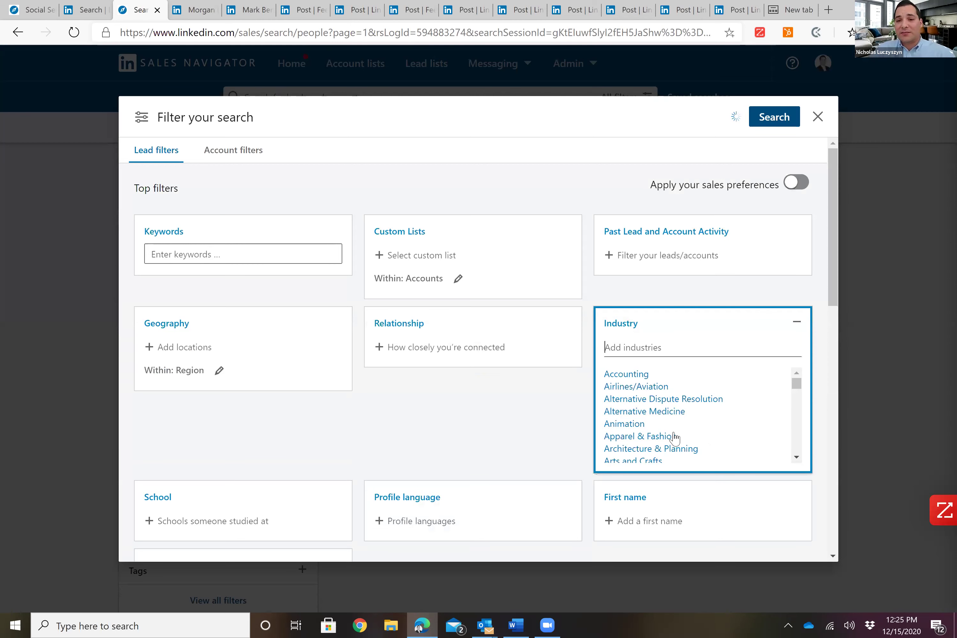
scroll(642, 308, down, 1)
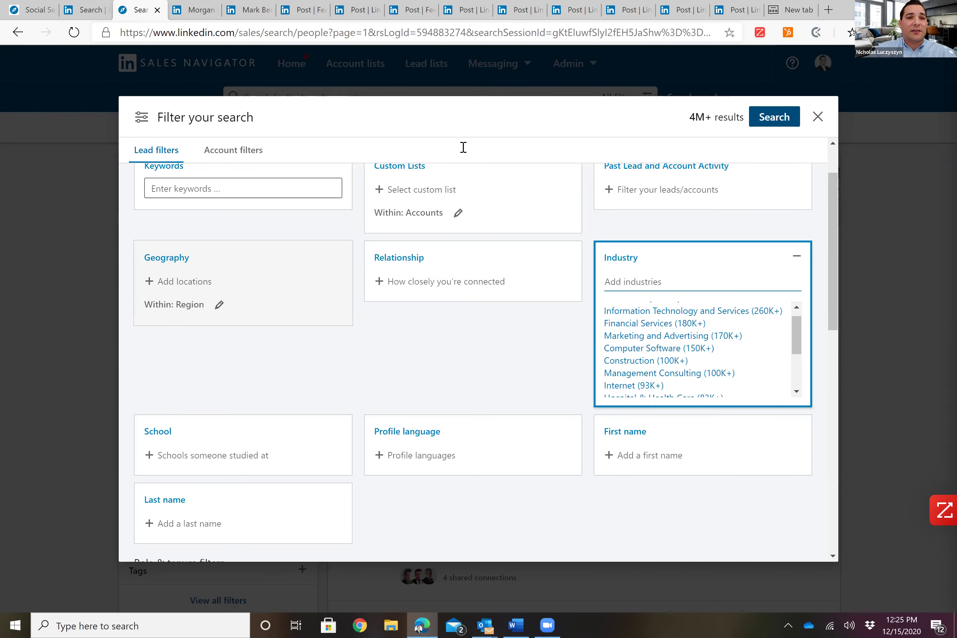
scroll(758, 235, down, 1)
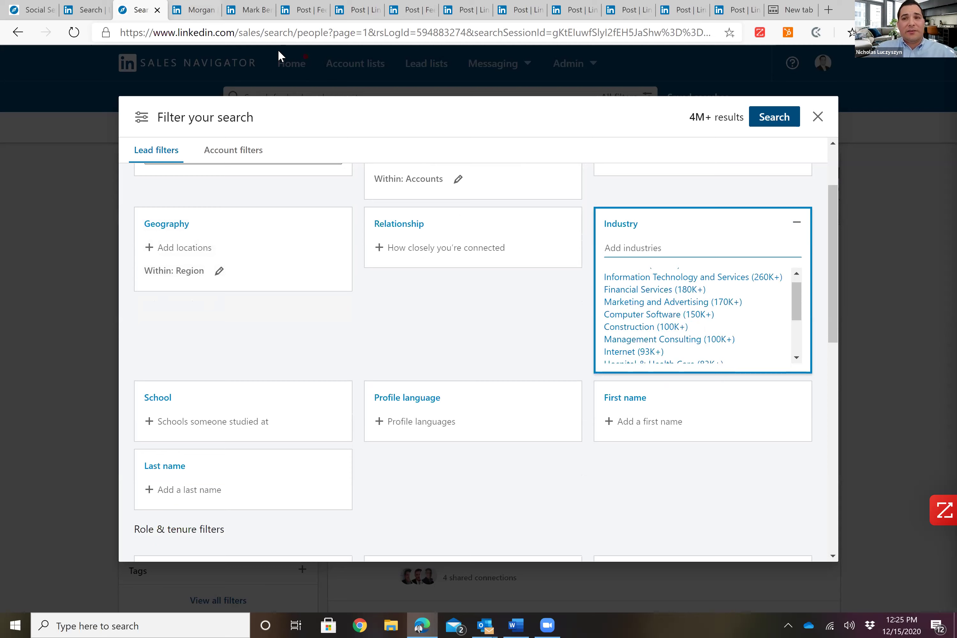
click(95, 16)
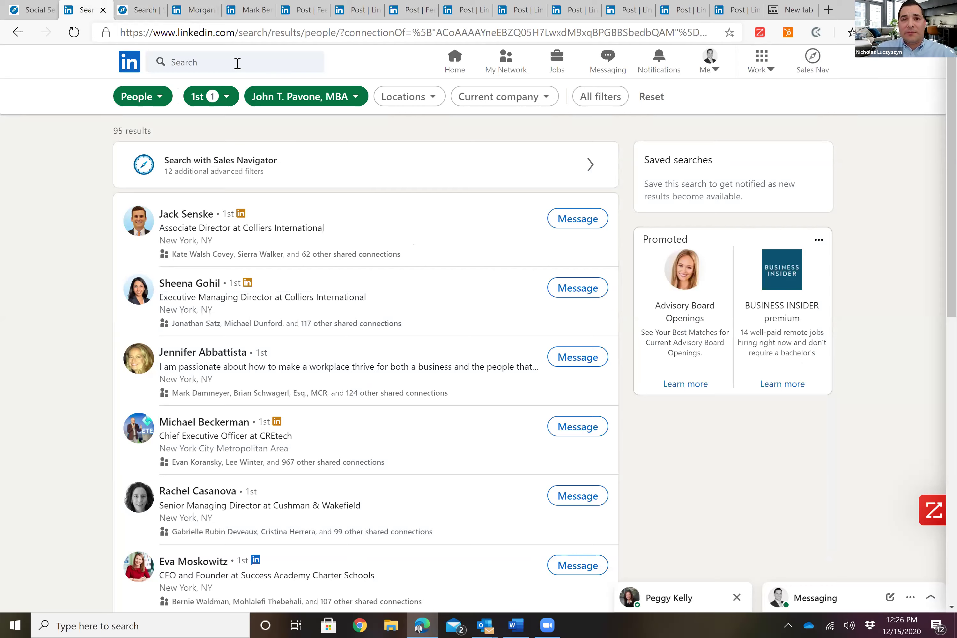
Start a new LinkedIn search from the 95 shared 1st-degree connections results, bringing up recent searches
click(237, 64)
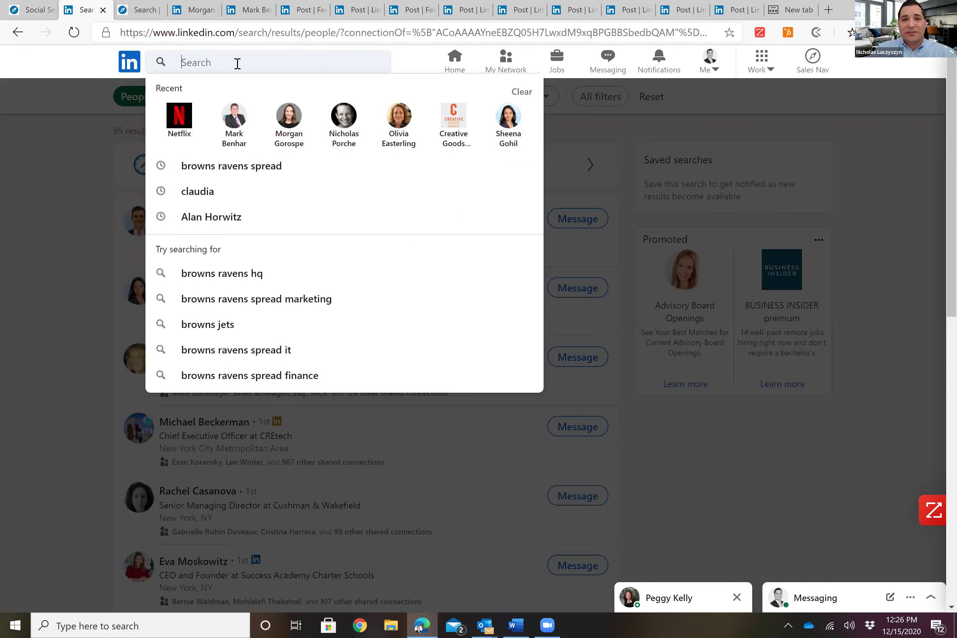
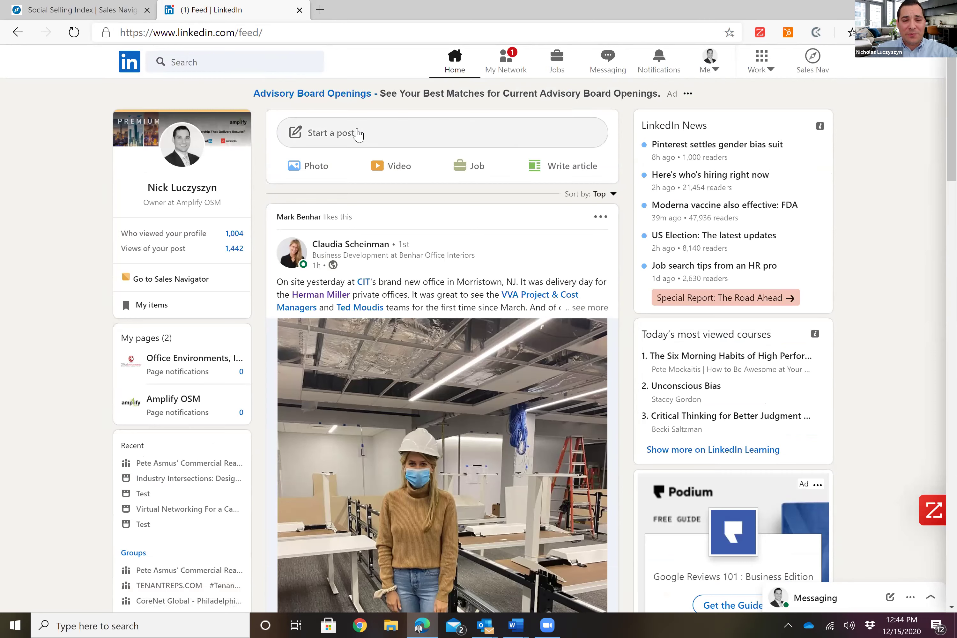
Review the followed hashtags, then the Followers and Following lists in My Network
click(512, 62)
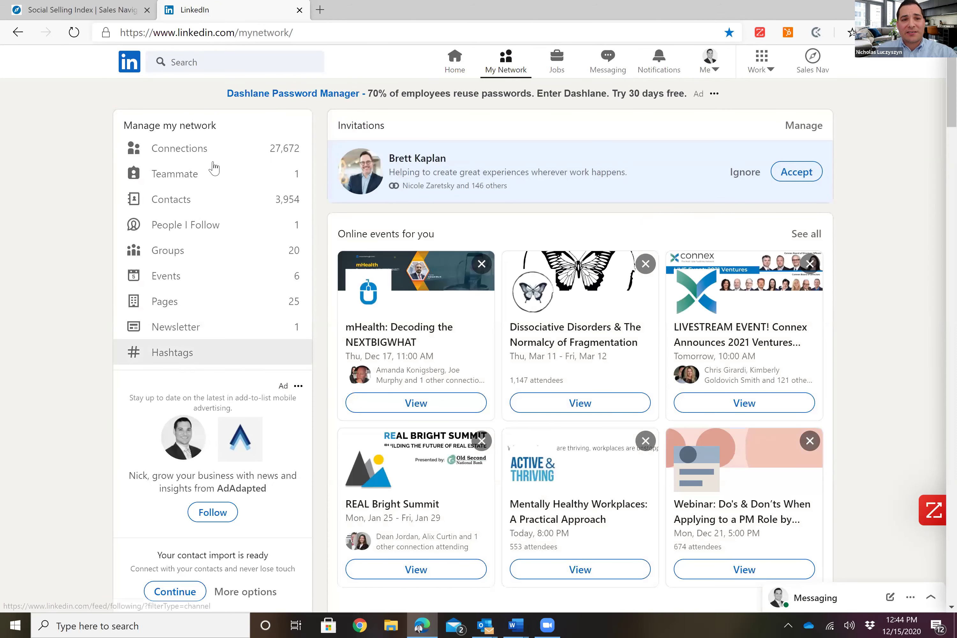
click(211, 361)
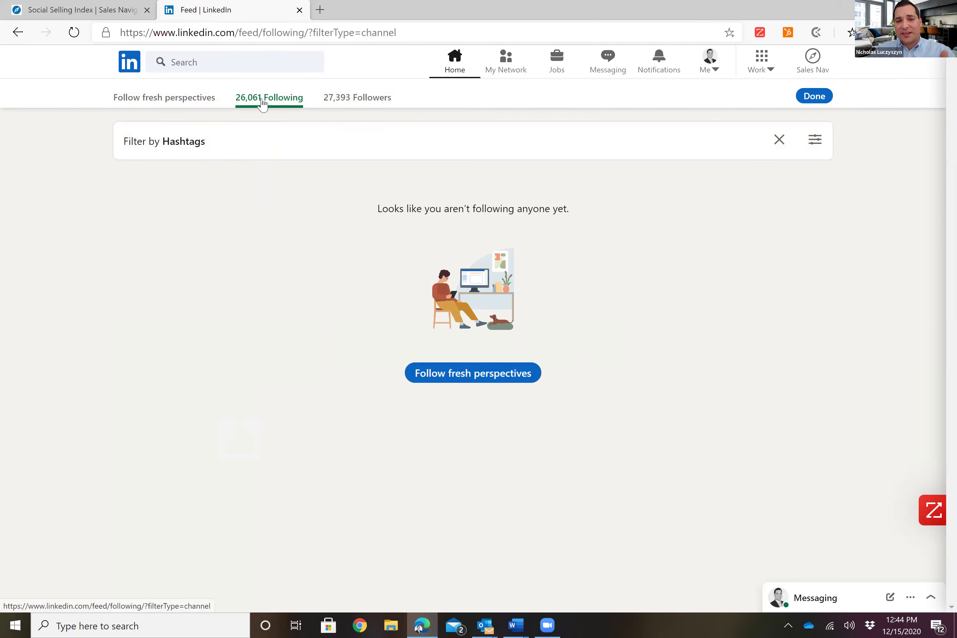
click(361, 101)
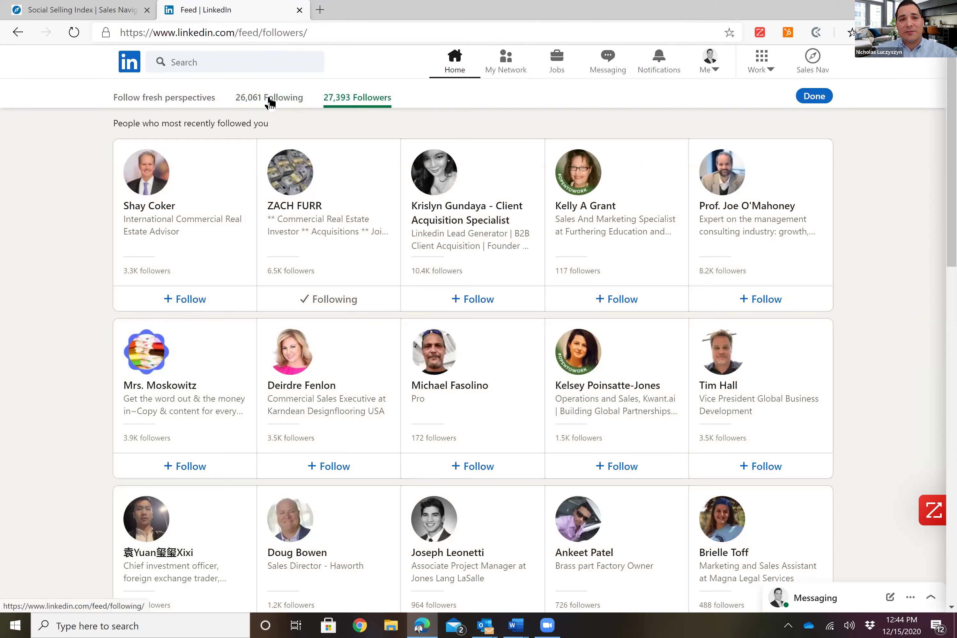
click(270, 103)
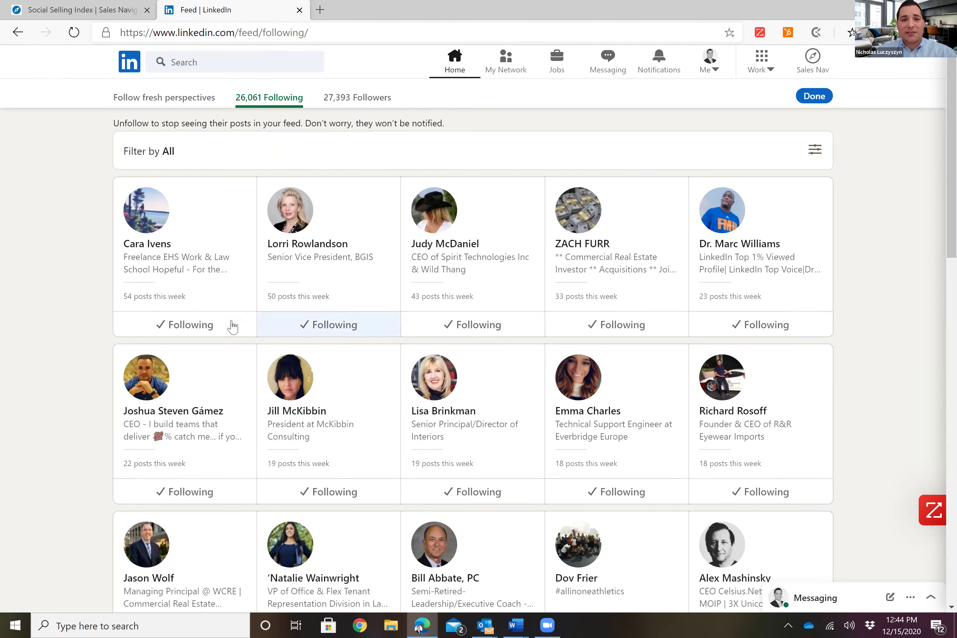
Unfollow a followed connection and immediately follow them again
click(204, 329)
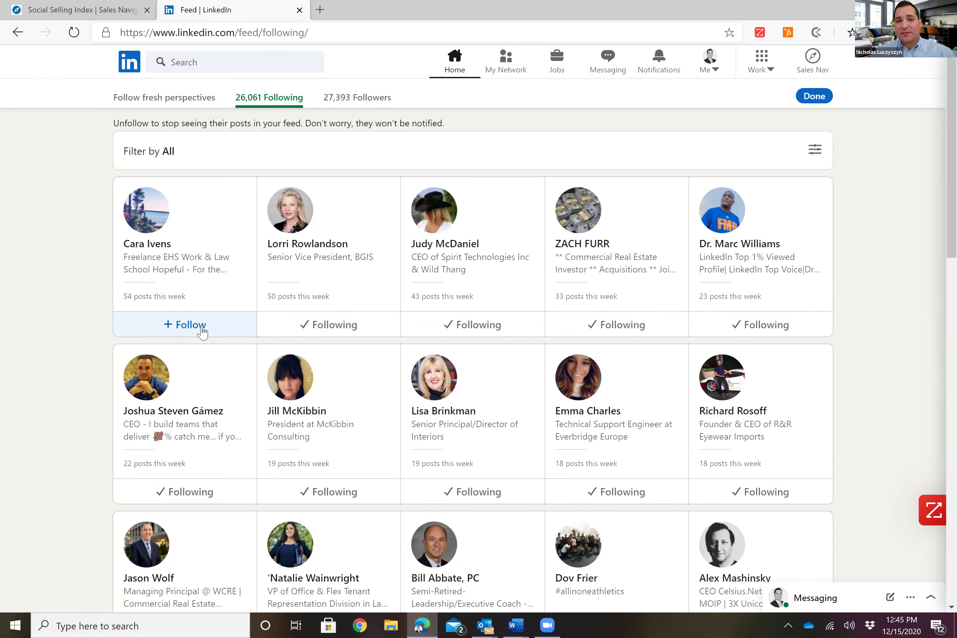
click(201, 329)
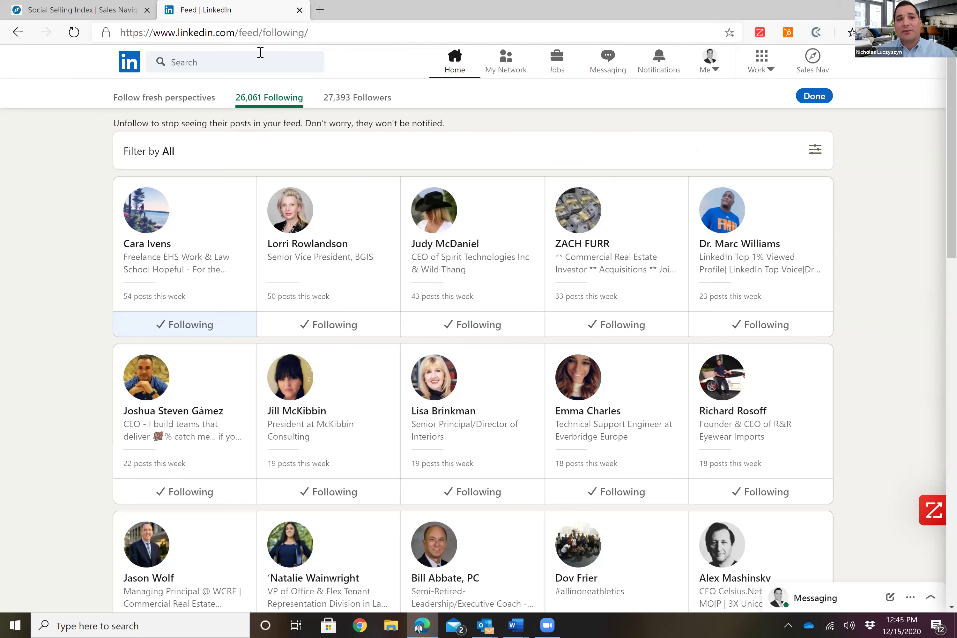
click(255, 62)
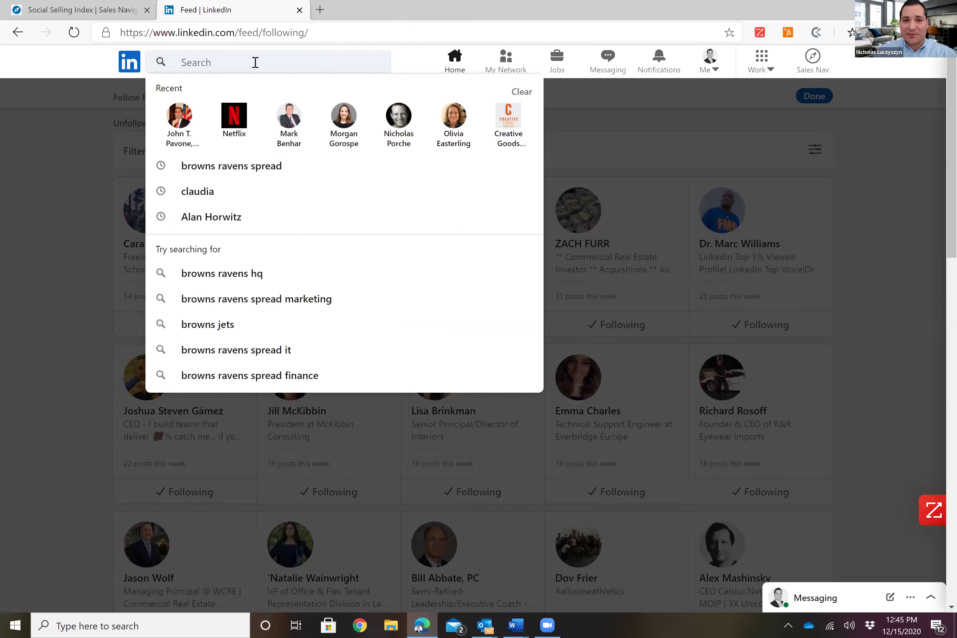
View the #realestate hashtag feed, then switch to the #education feed with 9,648,157 followers
text(#real)
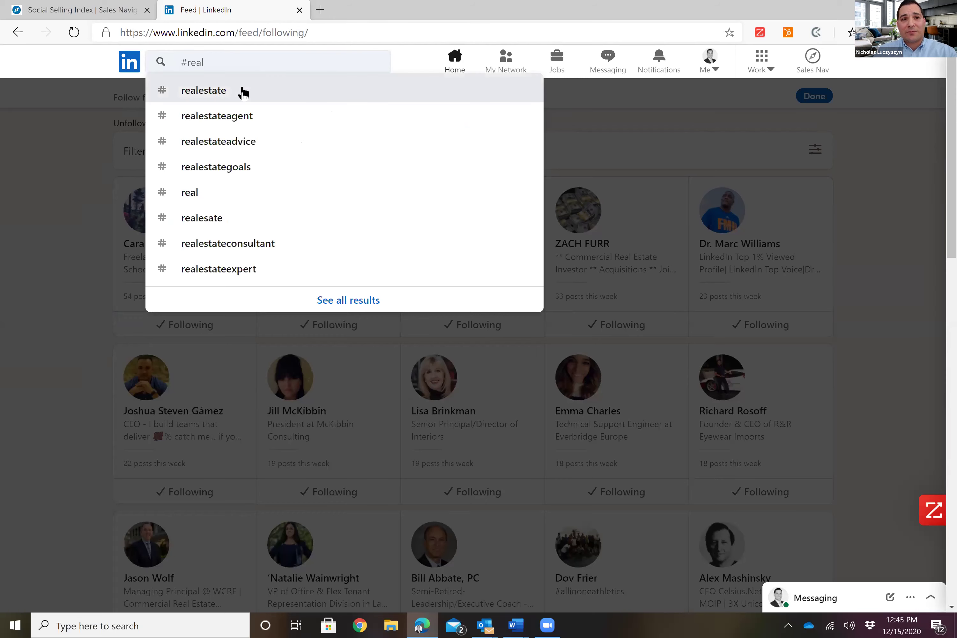
click(243, 93)
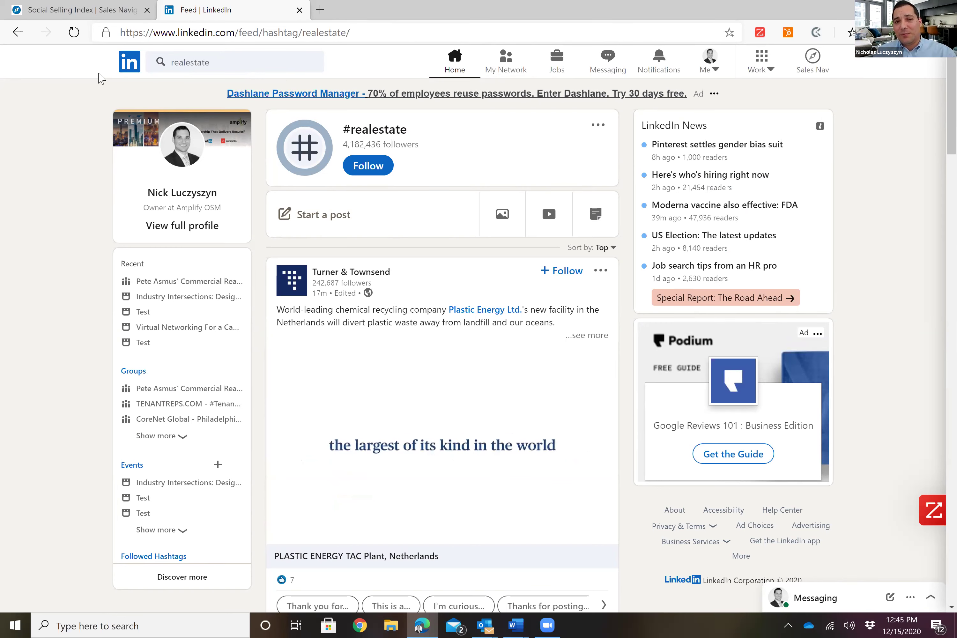
click(152, 64)
key(BackSpace)
text(#)
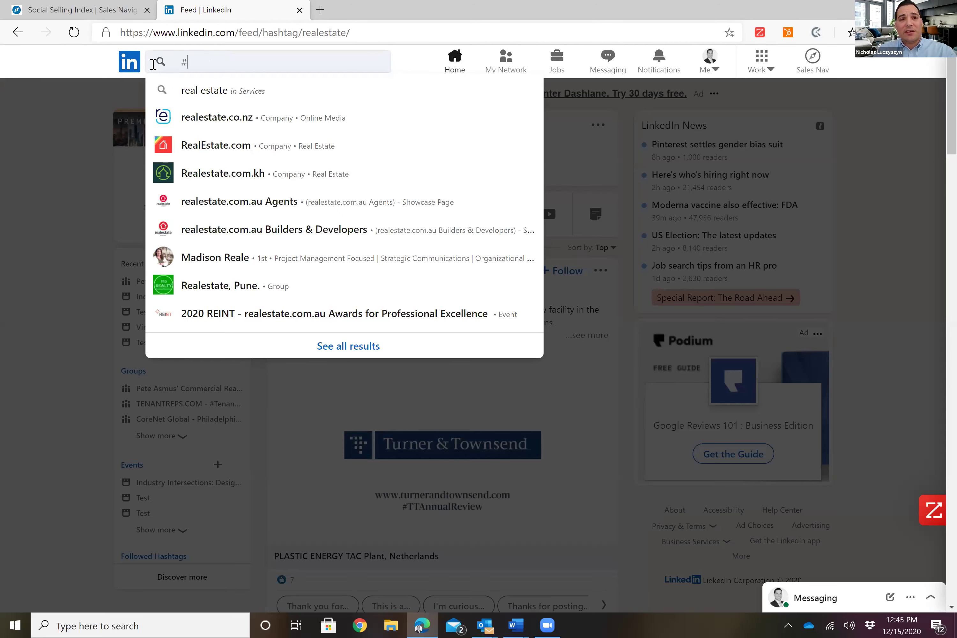
text(educatiom)
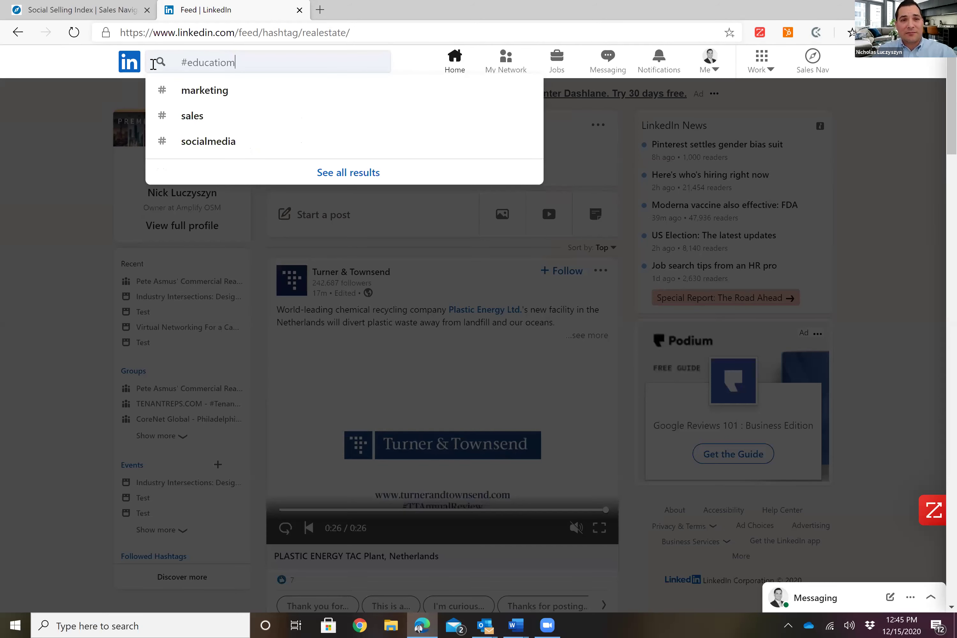
key(BackSpace)
text(n)
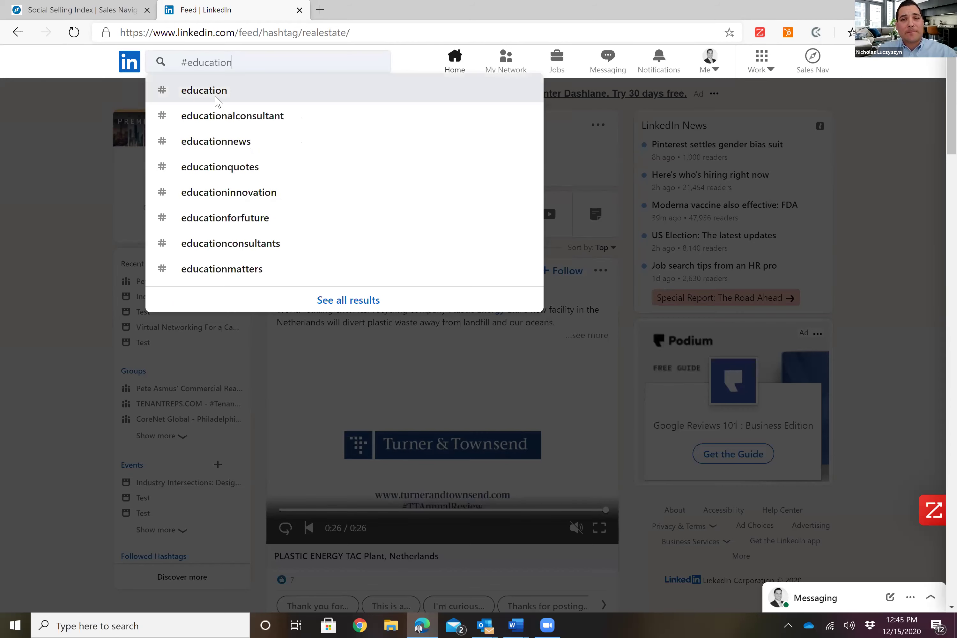
click(204, 90)
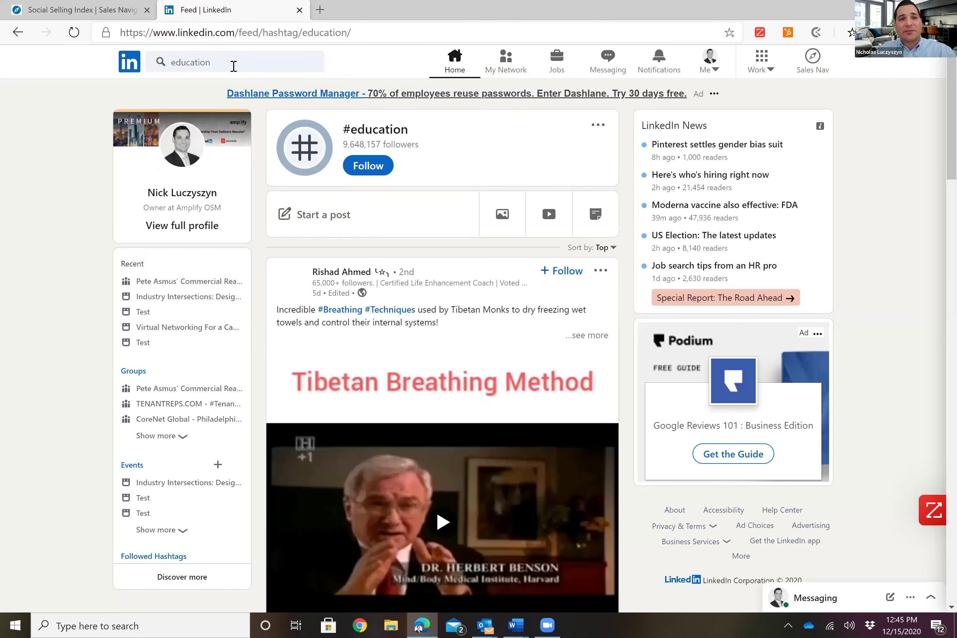
Search for and open the #networking hashtag feed (3,560,454 followers)
click(233, 66)
key(BackSpace)
key(BackSpace)
key(BackSpace)
key(BackSpace)
key(BackSpace)
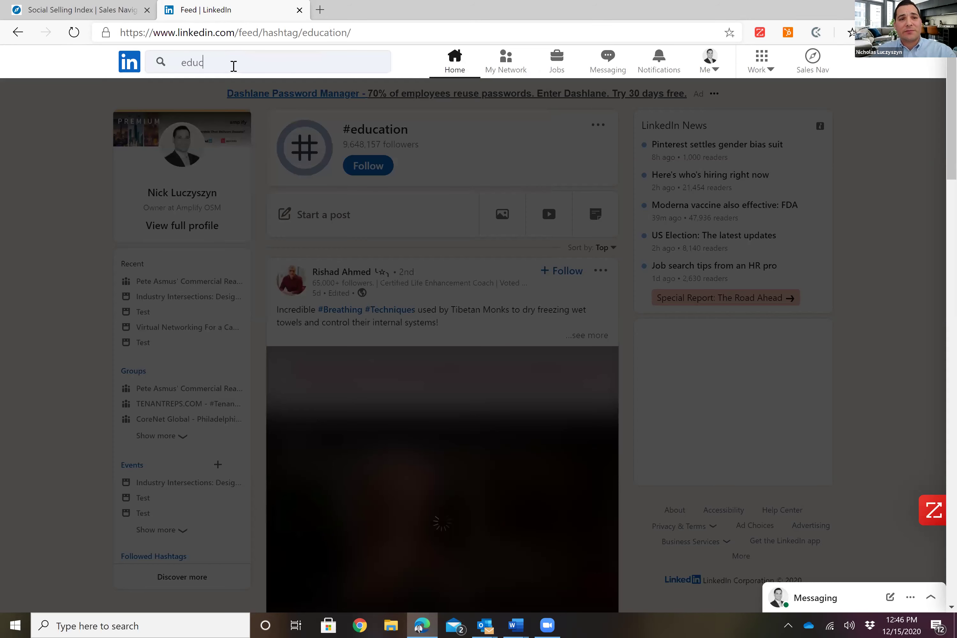
key(BackSpace)
key(BackSpace)
key(BackSpace)
key(BackSpace)
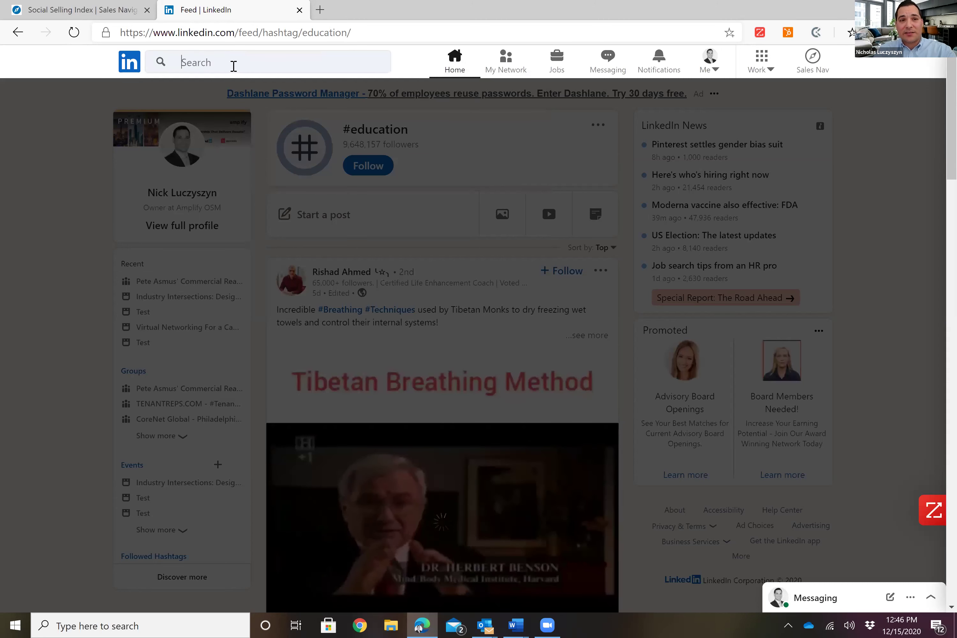
text(#)
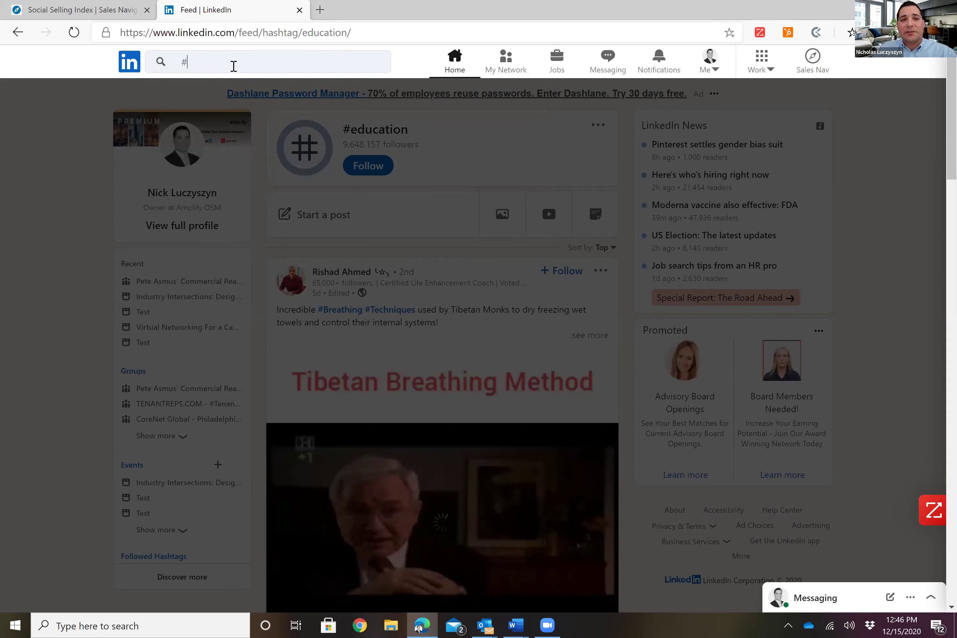
text(networking)
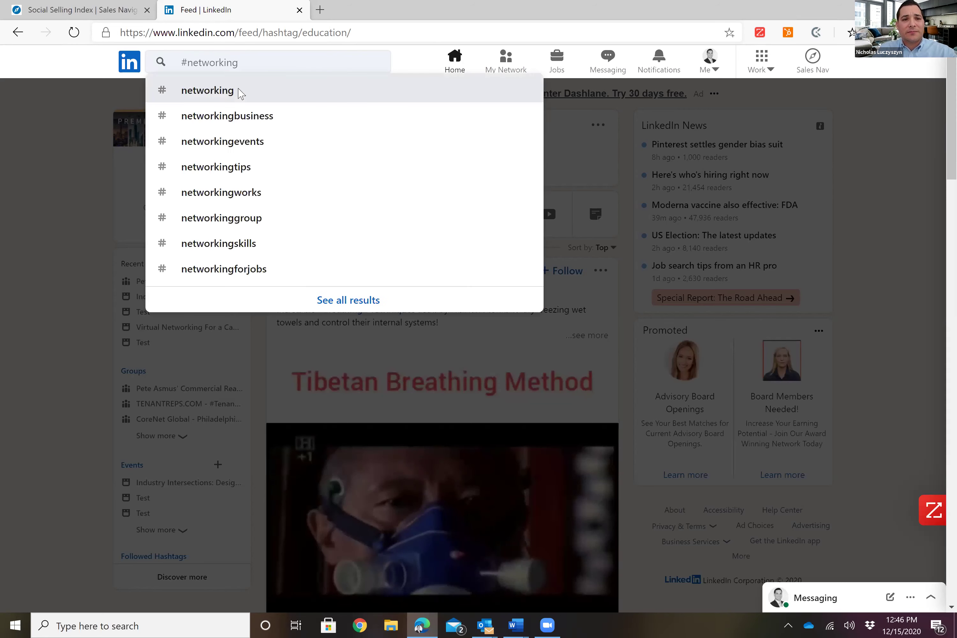
click(207, 90)
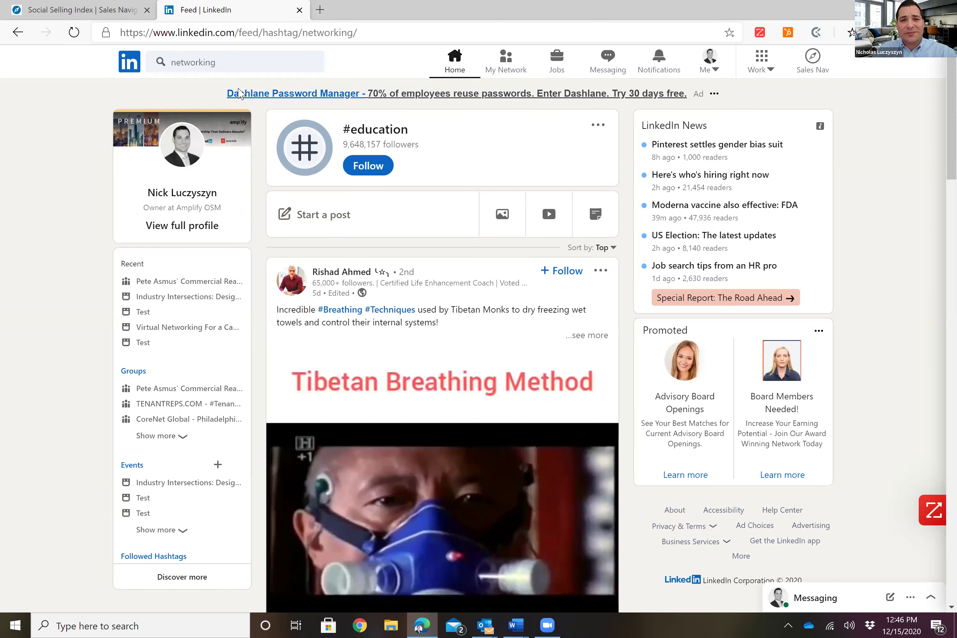
Replace the search with #fundr and open the #fundraising hashtag feed
click(249, 64)
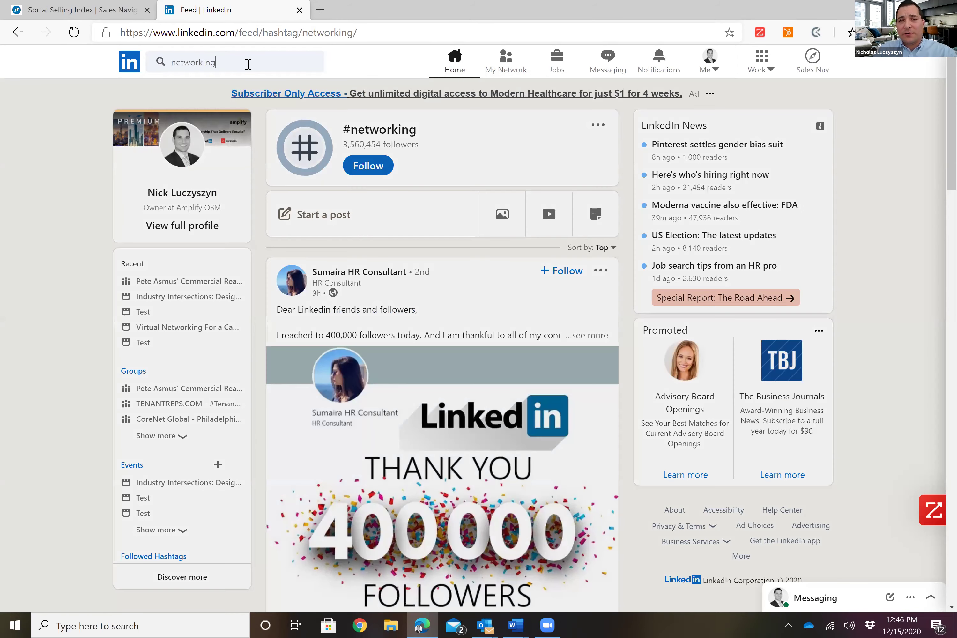
key(BackSpace)
key(BackSpace)
key(BackSpace)
key(BackSpace)
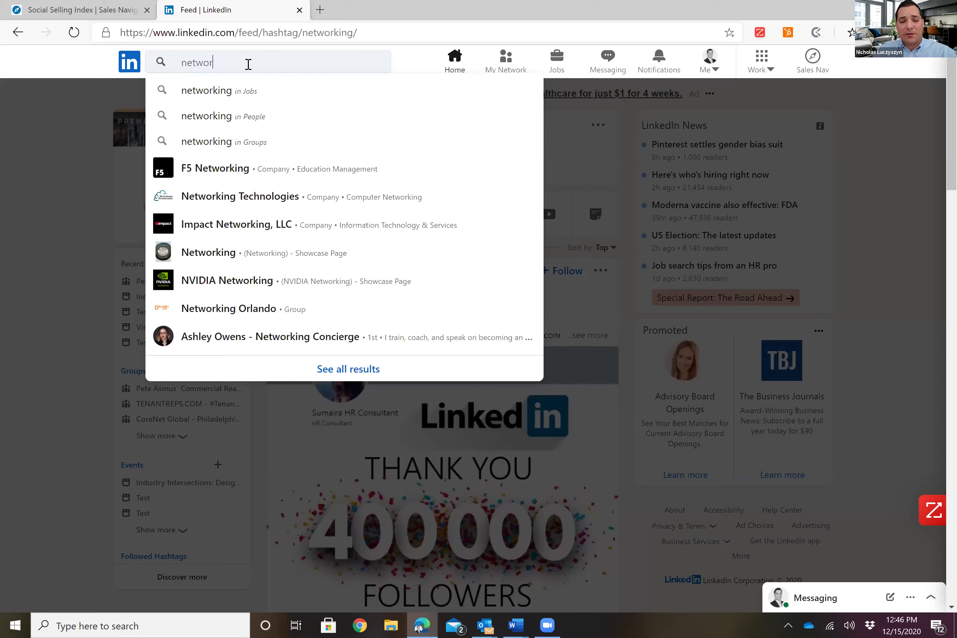
key(BackSpace)
key(BackSpace)
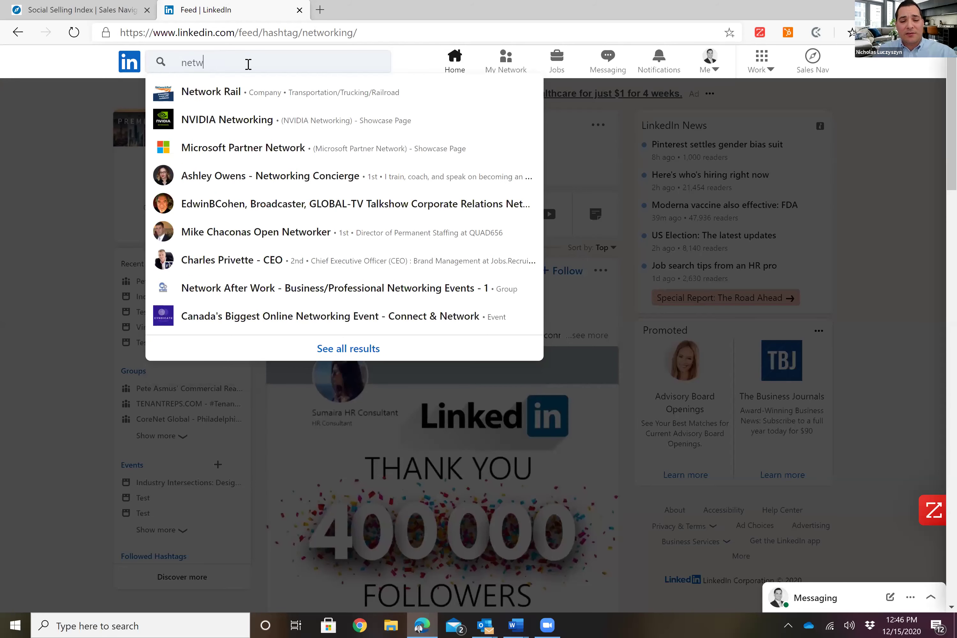
key(BackSpace)
key(BackSpace)
key(BackSpace)
key(BackSpace)
text(#)
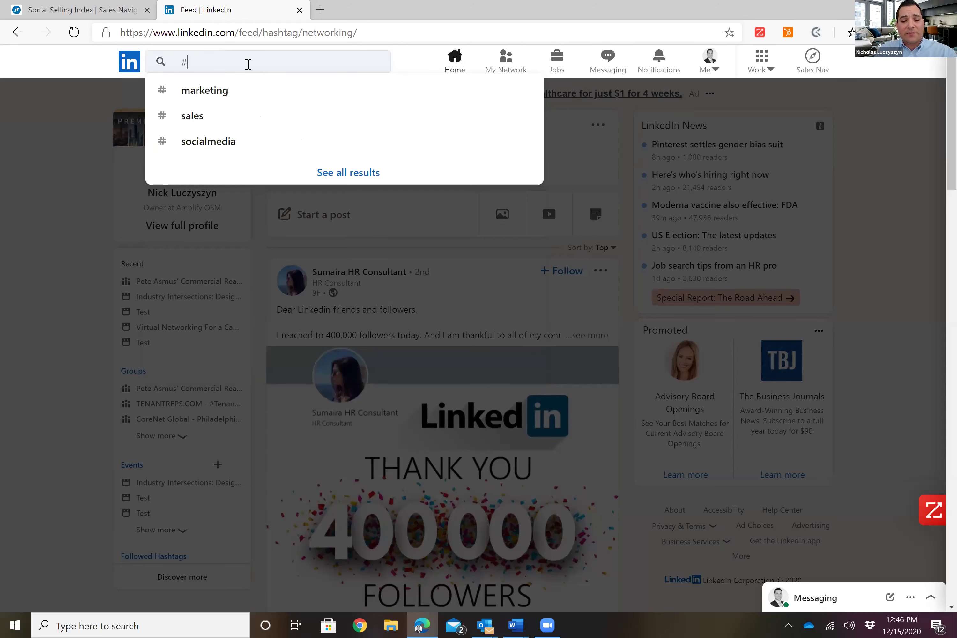
text(fundr)
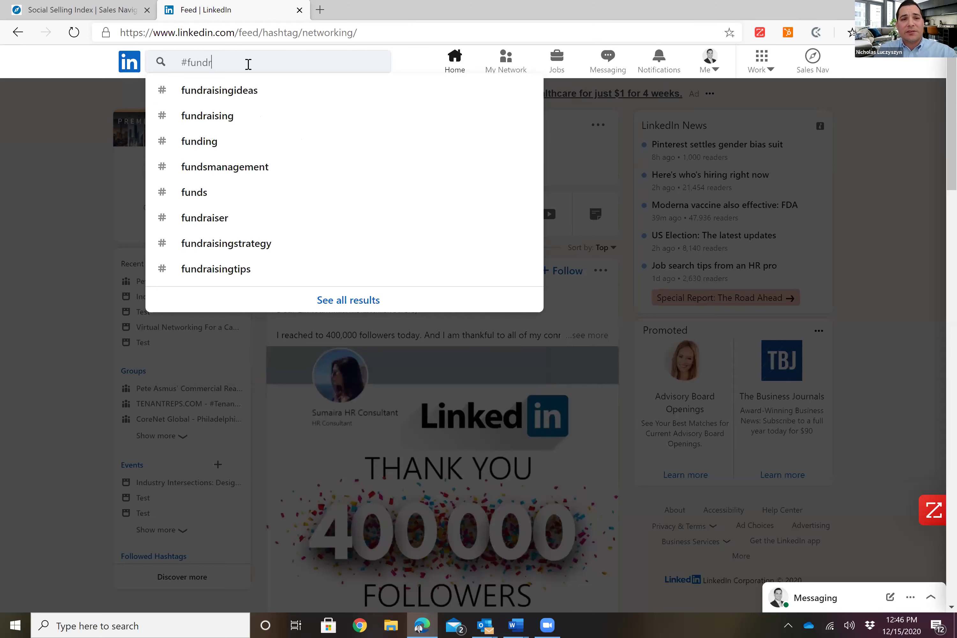
click(221, 121)
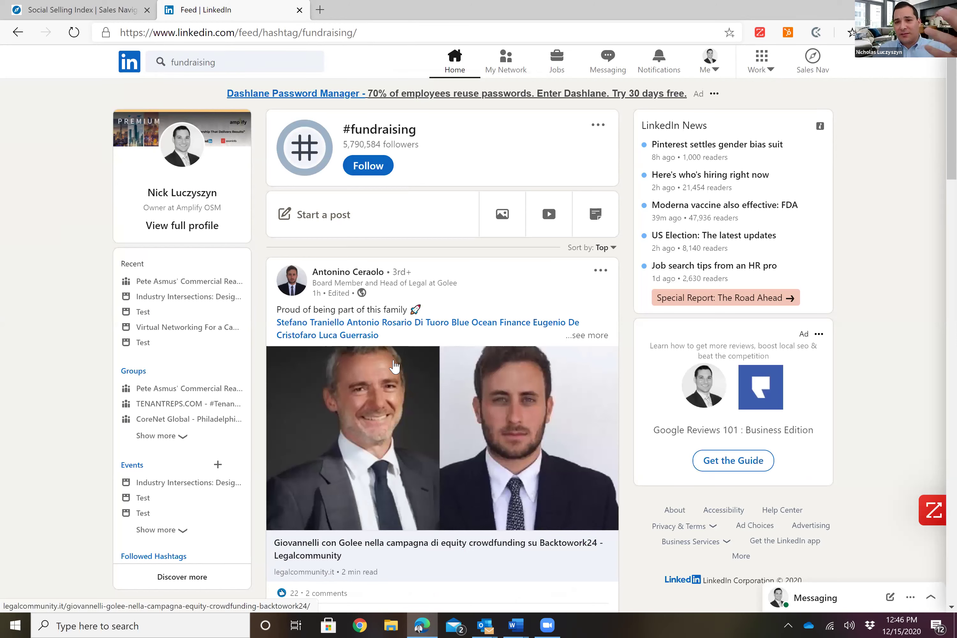
Search #pharmaceutic and open the #pharmaceutical hashtag feed
click(246, 65)
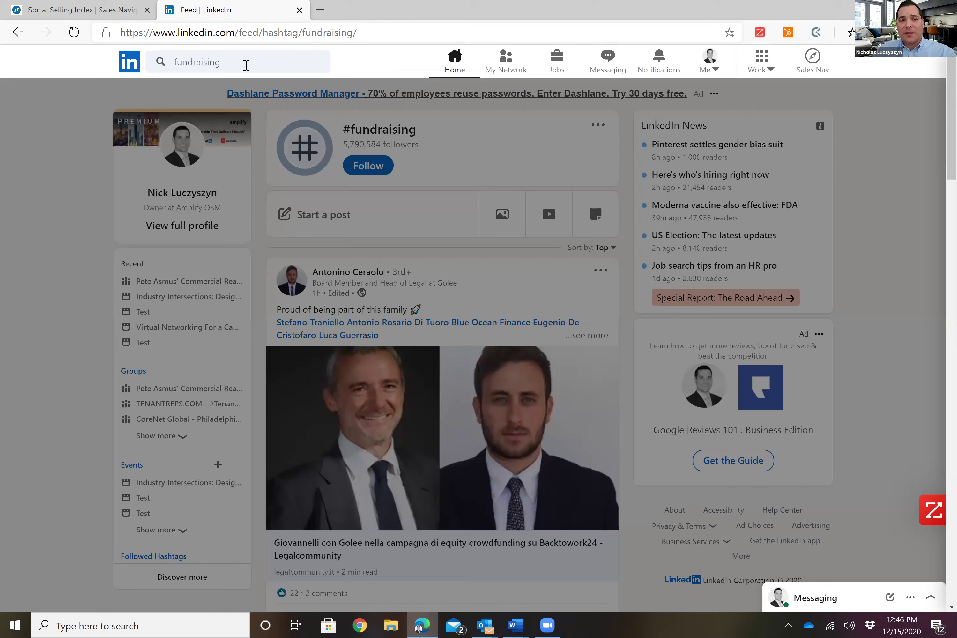
key(BackSpace)
key(BackSpace)
key(BackSpace)
key(BackSpace)
key(BackSpace)
key(BackSpace)
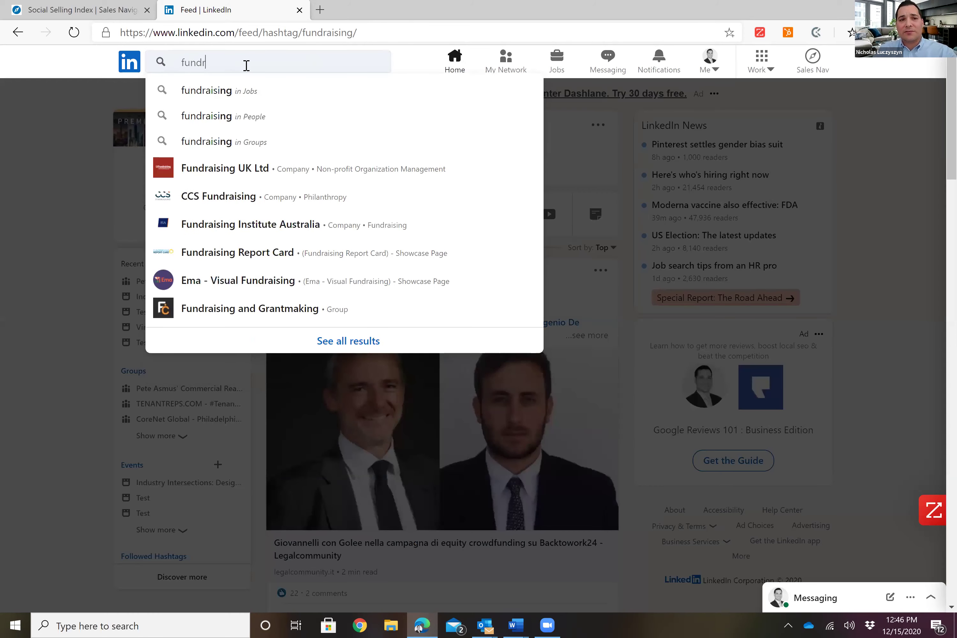
key(BackSpace)
key(BackSpace)
key(BackSpace)
key(BackSpace)
key(BackSpace)
text(#p)
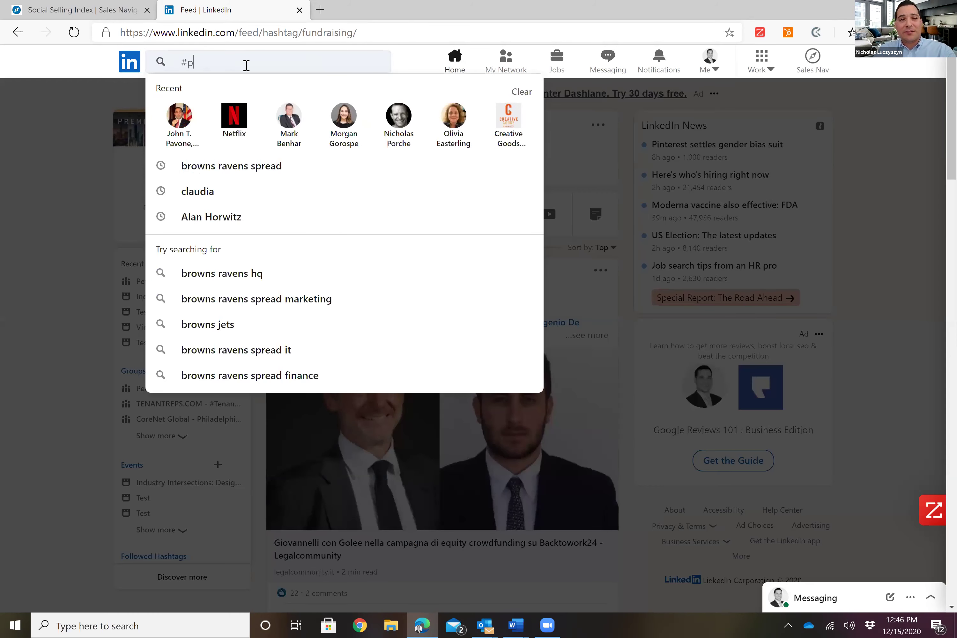
text(haram)
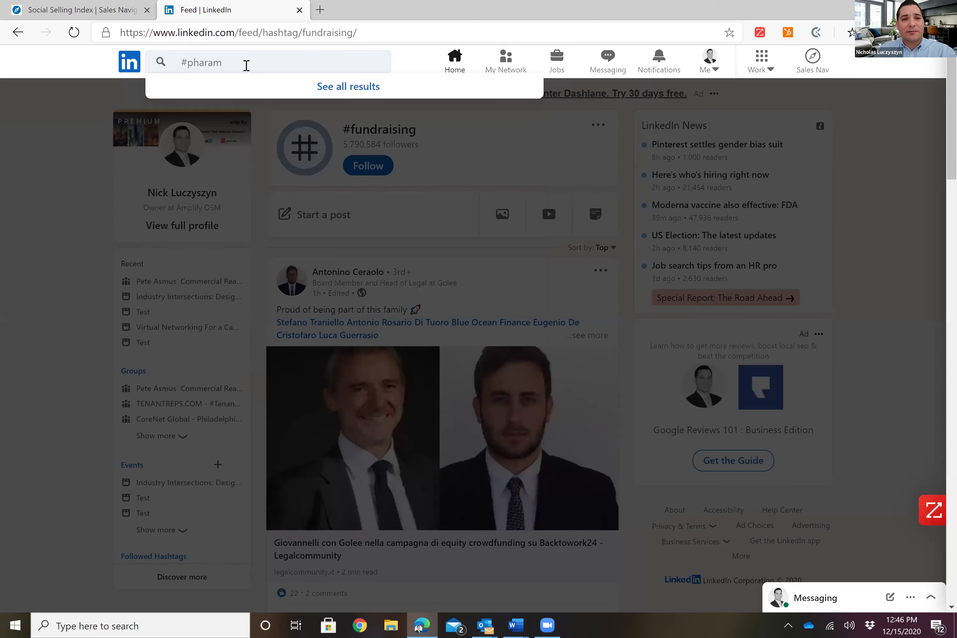
key(BackSpace)
key(BackSpace)
text(maceutic)
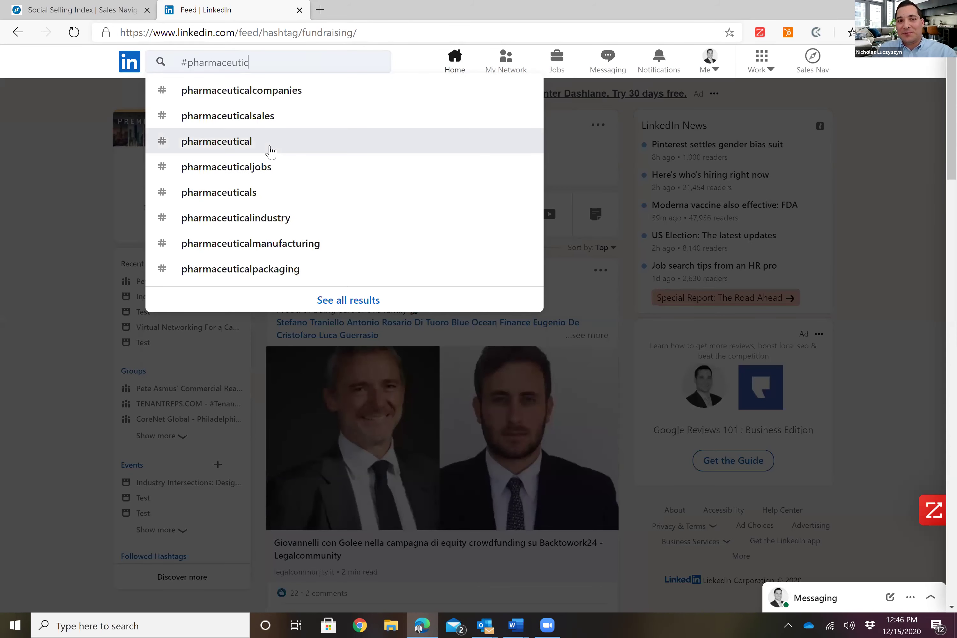
click(271, 152)
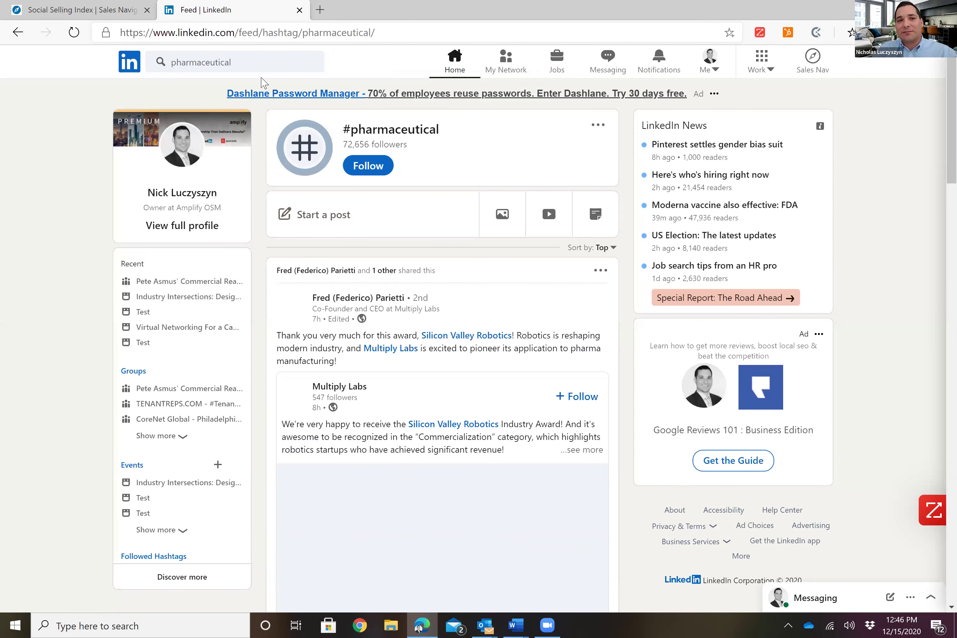
Open the #pharmaceuticals feed (1,053,011 followers), then return to the home feed
click(181, 66)
key(Home)
text(#)
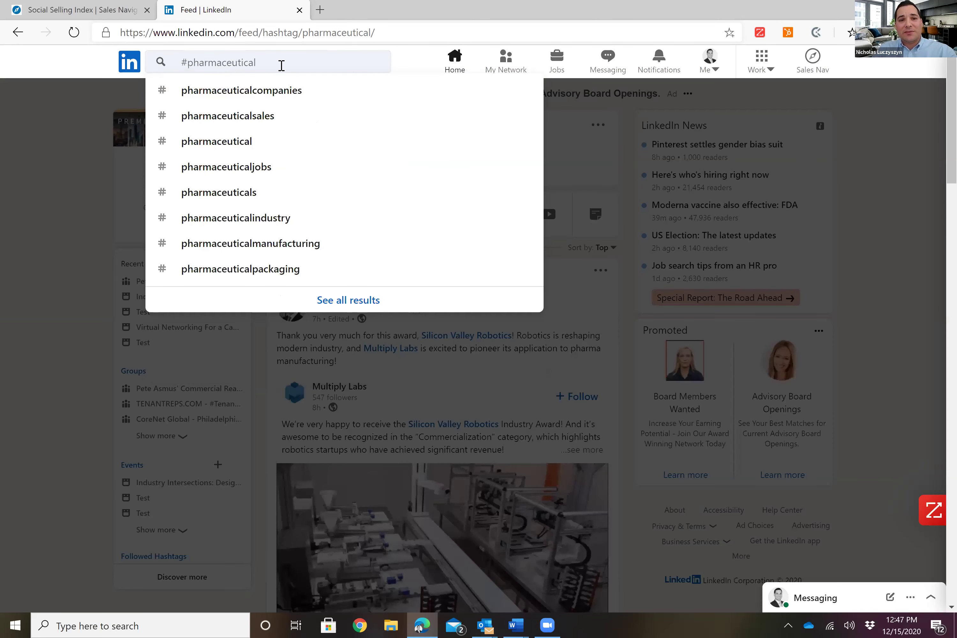
key(End)
text(s)
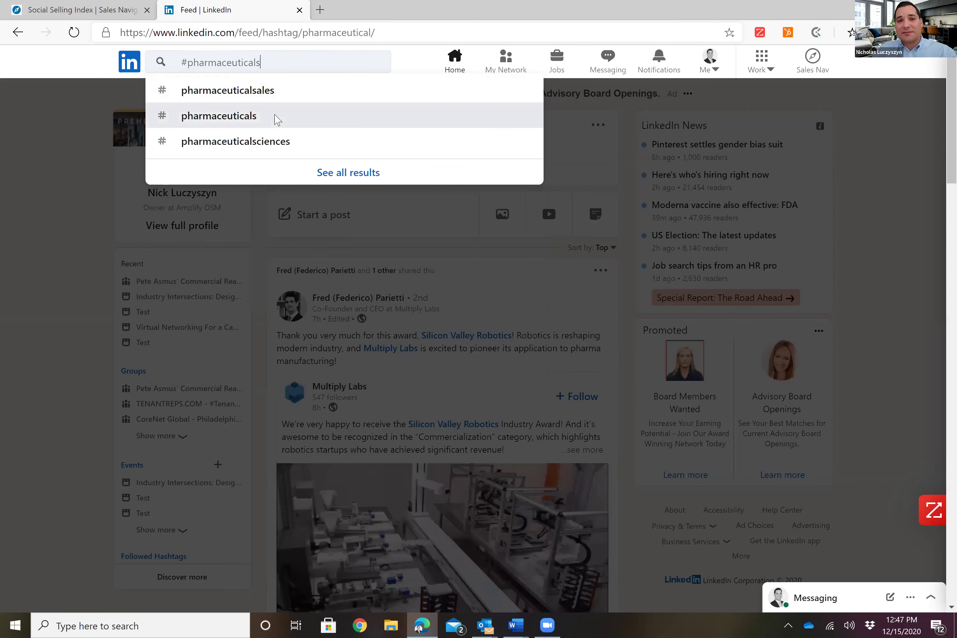
click(275, 119)
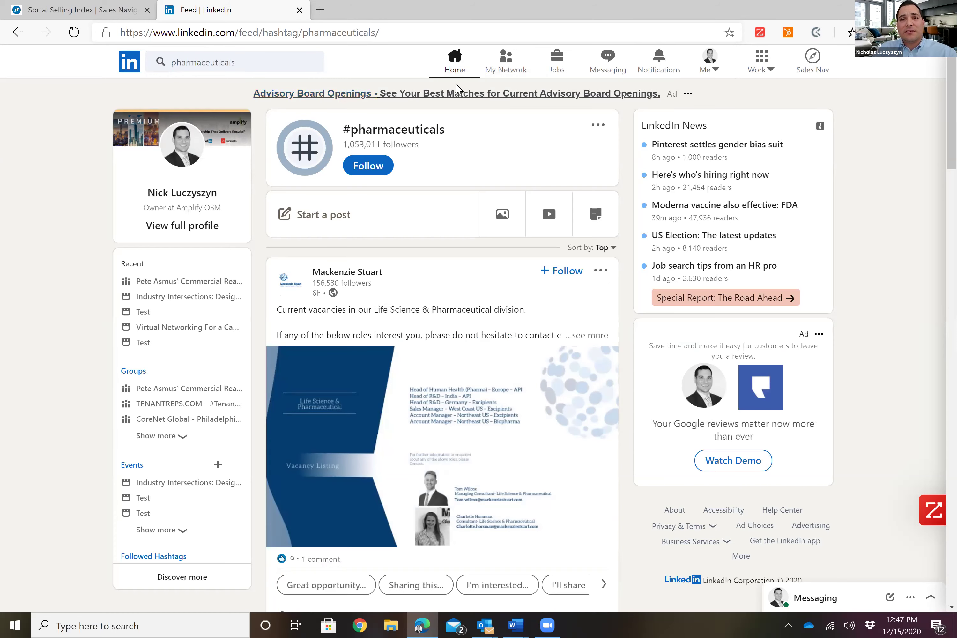
click(462, 73)
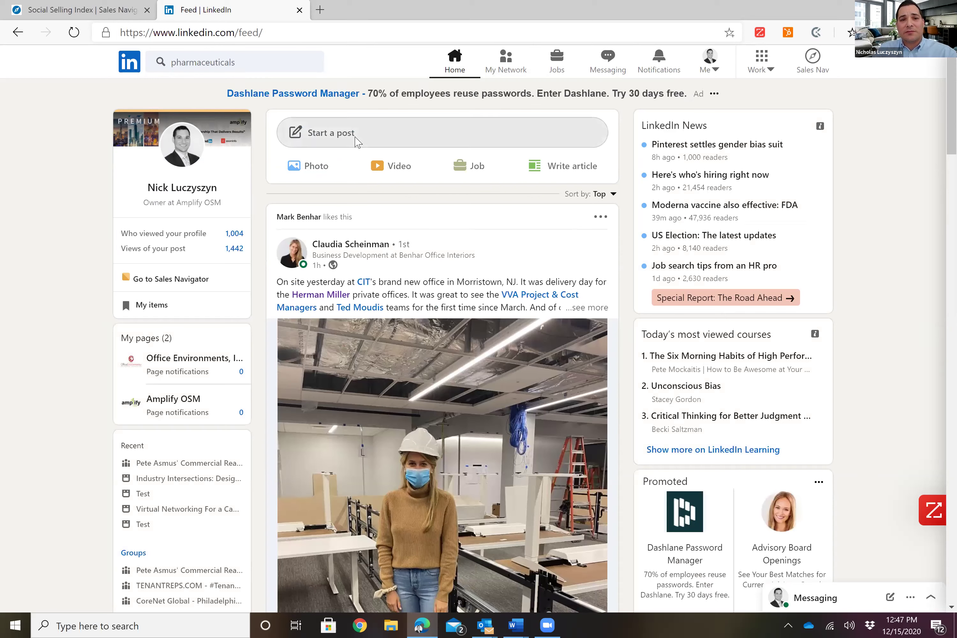
Start a new post, tag a suggested connection via @ mention, then delete it, leaving the draft empty
click(354, 147)
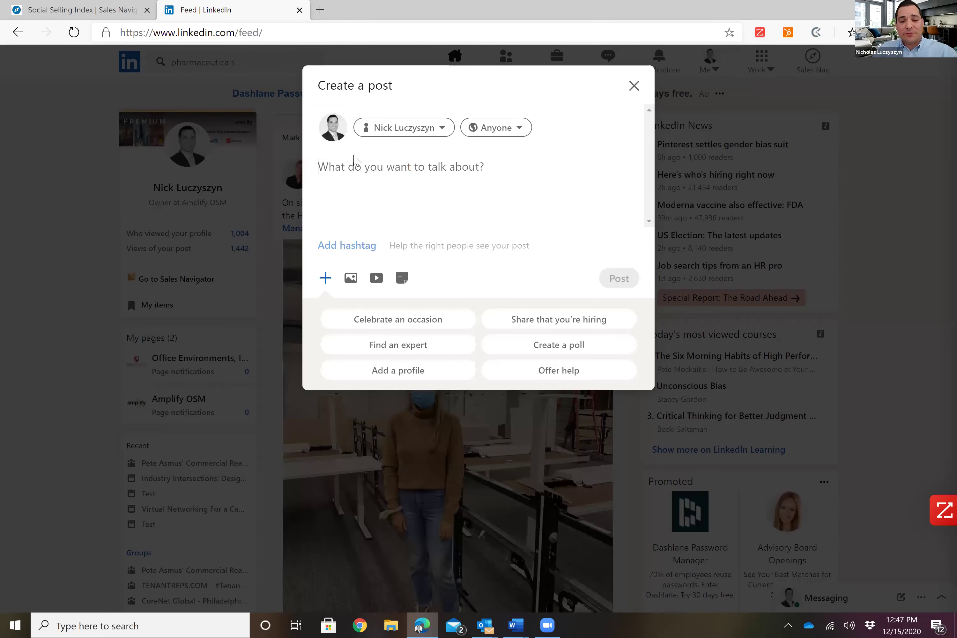
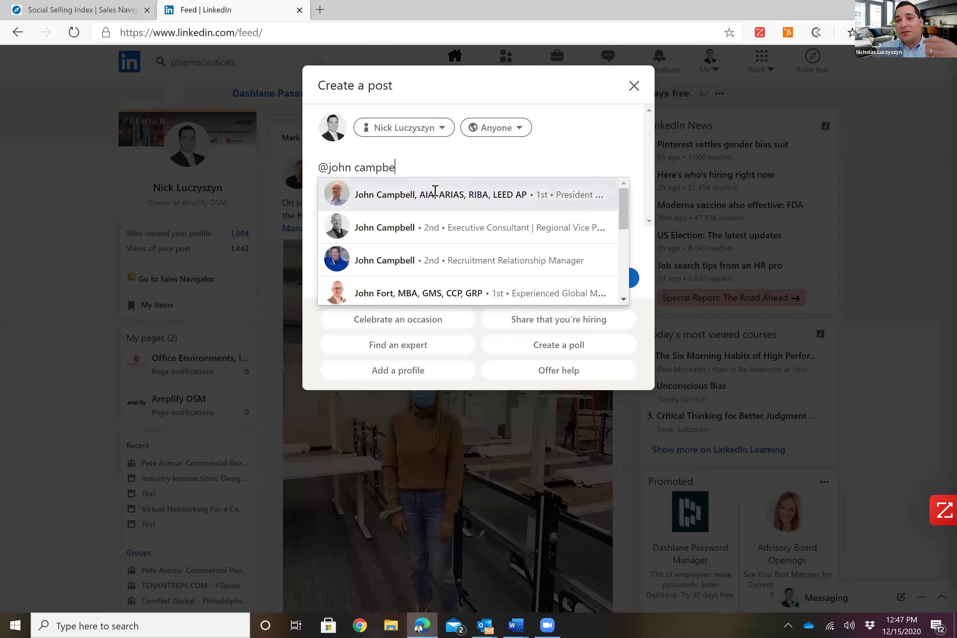
click(435, 191)
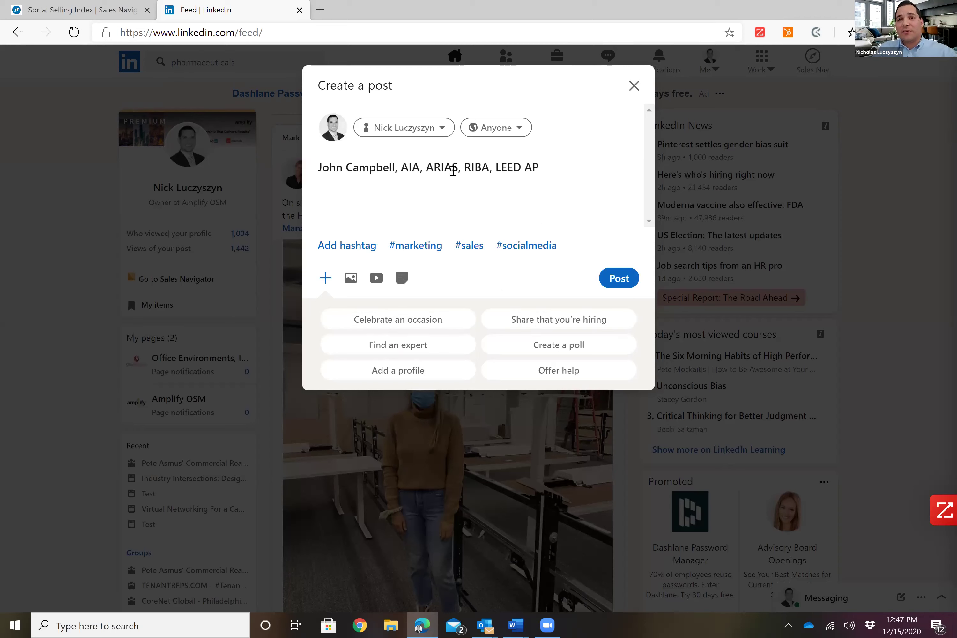
shift+click(325, 166)
key(BackSpace)
key(BackSpace)
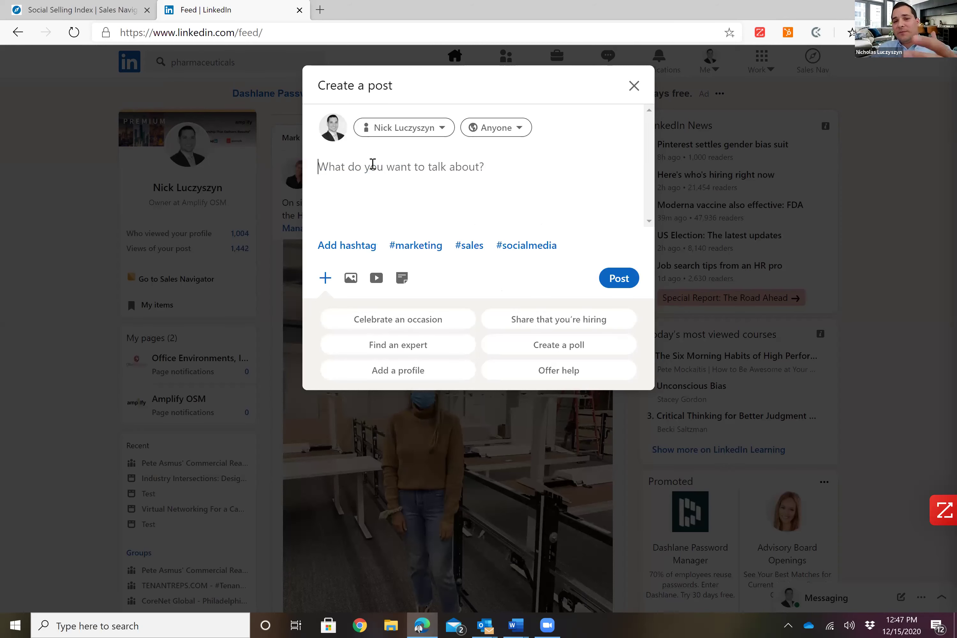